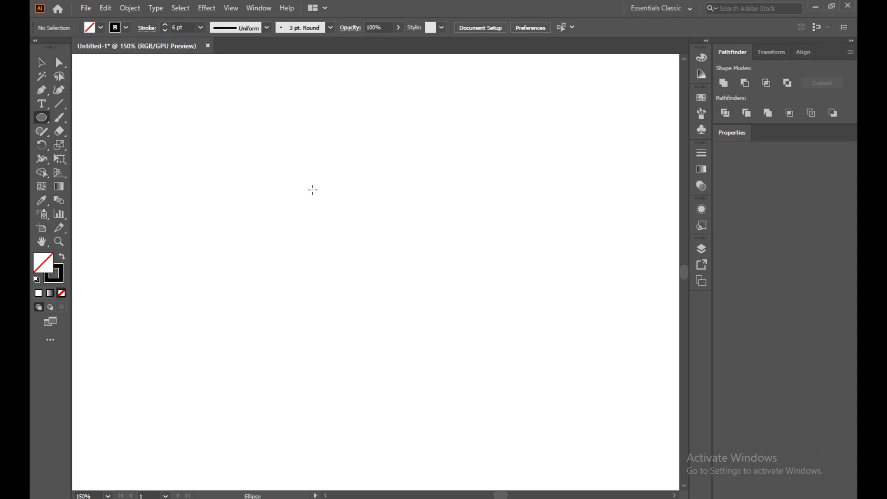
- Draw a circle about 159 pt in diameter and keep it selected
left_click_drag(309, 185, 426, 350)
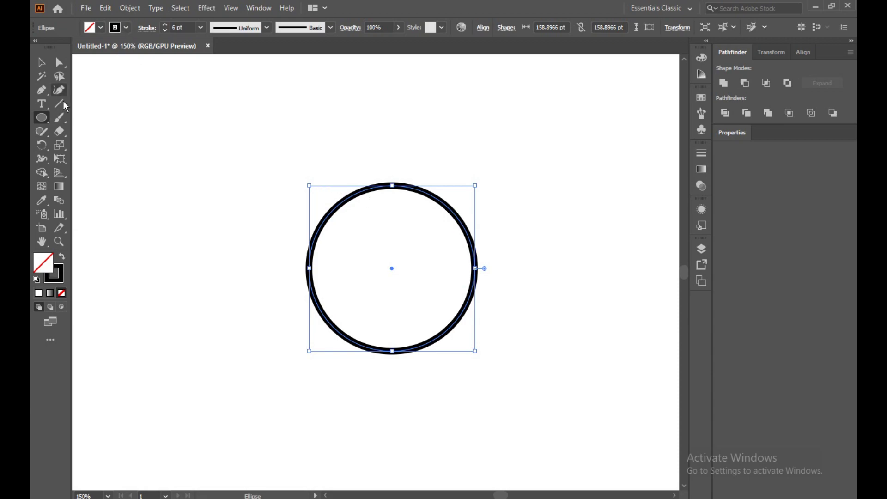
left_click(42, 62)
left_click(233, 145)
left_click_drag(237, 153, 374, 257)
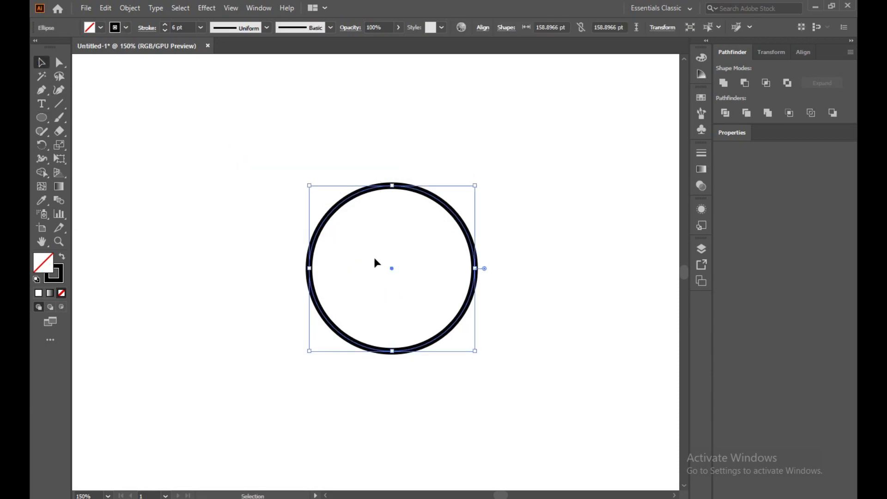
- Duplicate the circle in place and scale the copy about its centre to about 106 pt in diameter
left_click(108, 8)
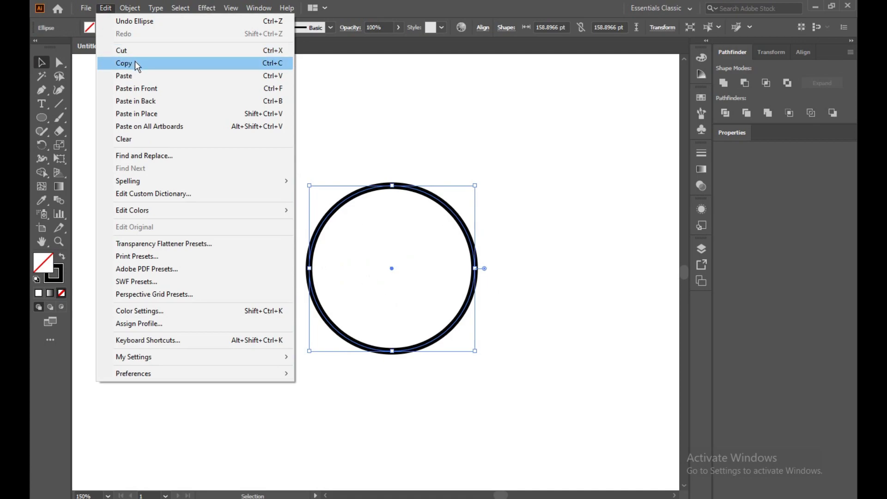
left_click(135, 62)
left_click(105, 8)
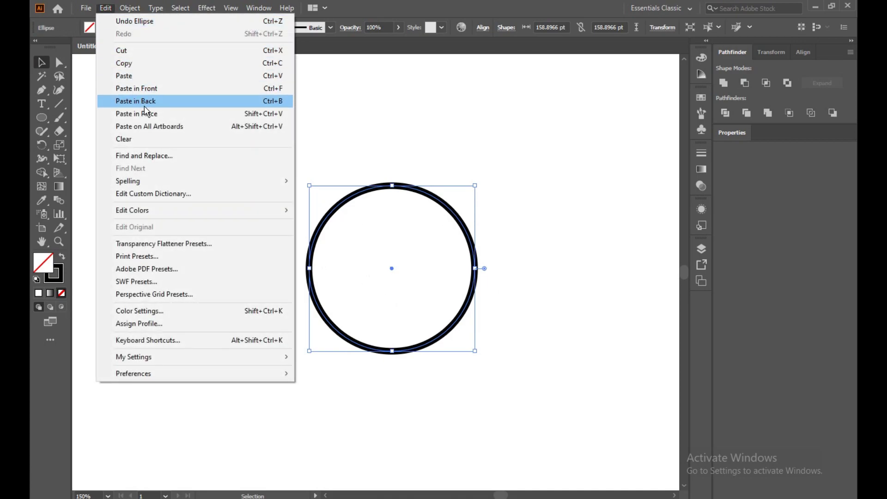
left_click(146, 114)
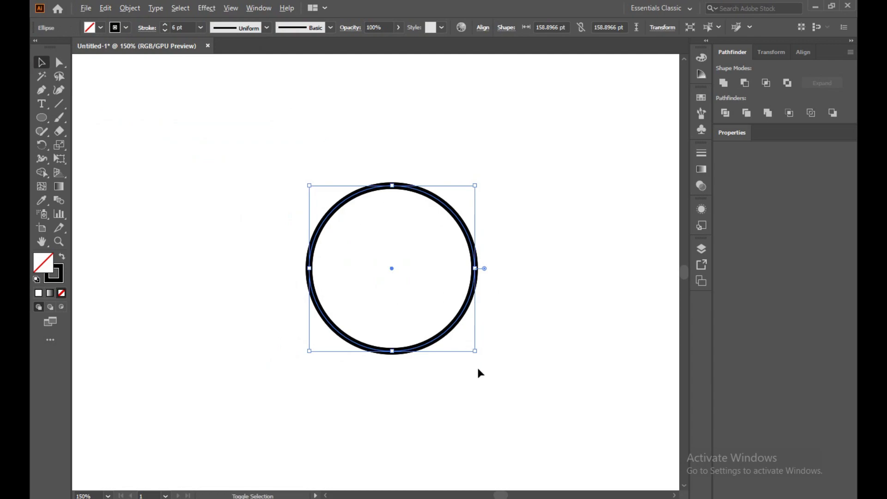
left_click_drag(475, 350, 461, 322)
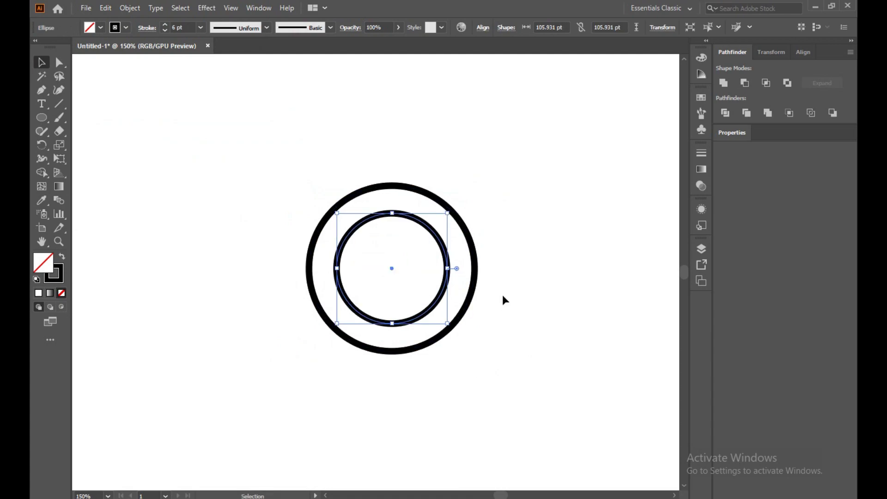
left_click(551, 279)
- Draw a vertical line about 230 pt long across the left part of both circles with the Pen tool
left_click(39, 91)
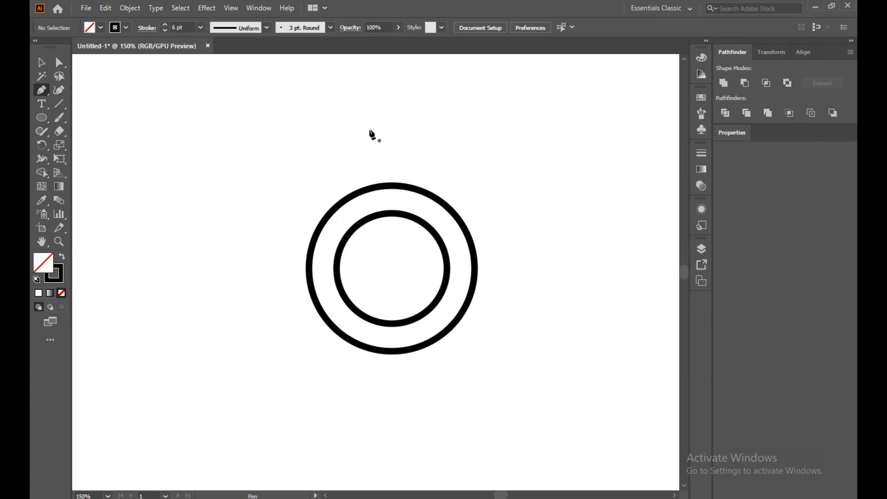
left_click(357, 140)
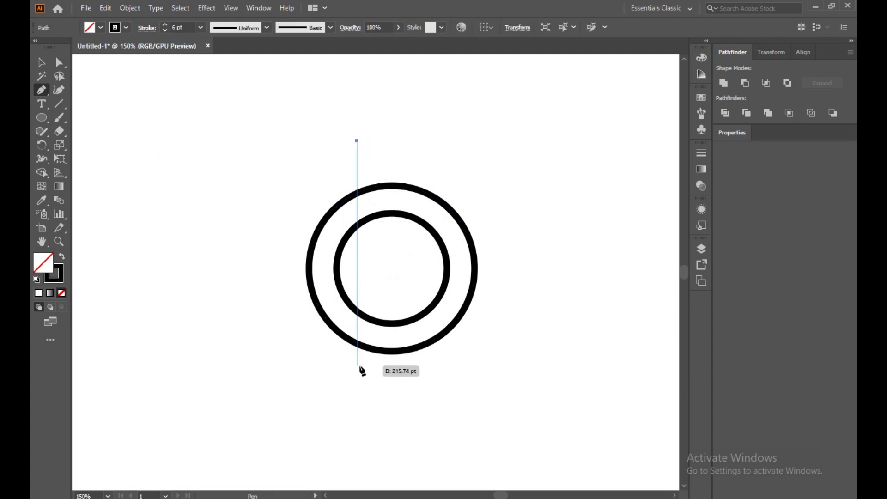
left_click(363, 383)
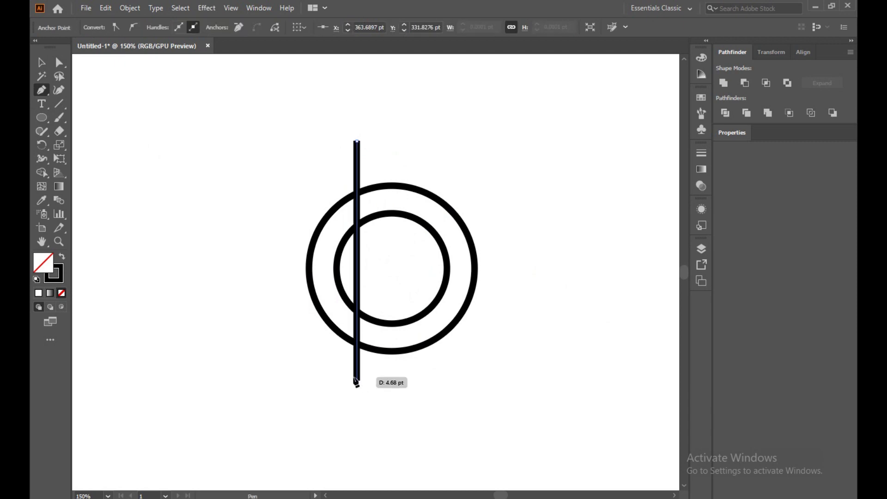
- Duplicate the vertical line to the opposite side so it crosses the right part of both circles
left_click(41, 62)
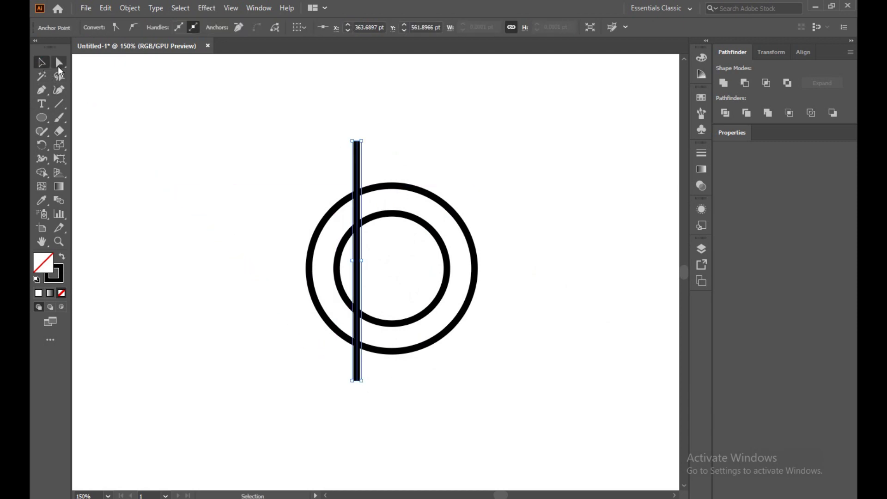
left_click(359, 160)
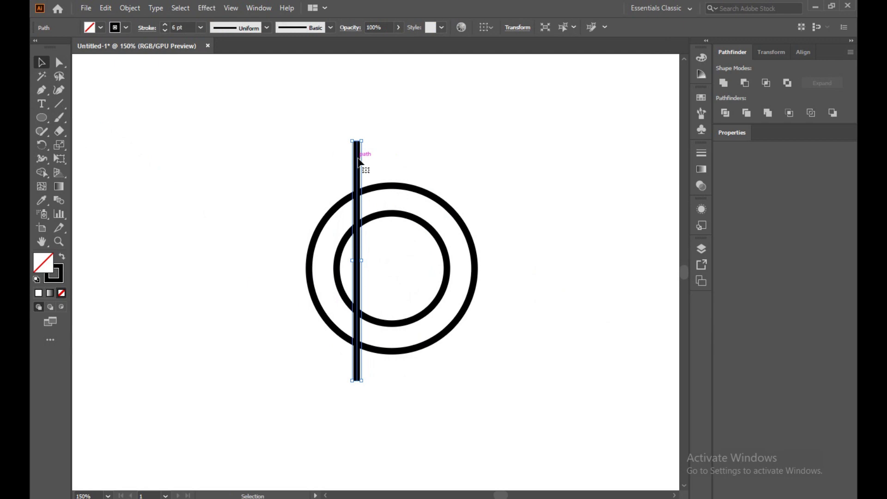
left_click_drag(359, 161, 431, 163)
left_click(514, 172)
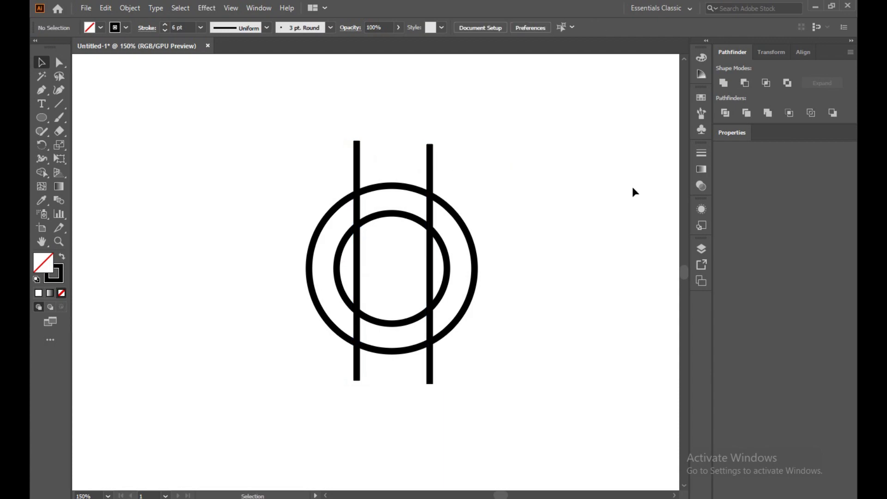
- Align the two vertical lines by their vertical centres and shift the left line slightly outward
left_click_drag(267, 112, 495, 165)
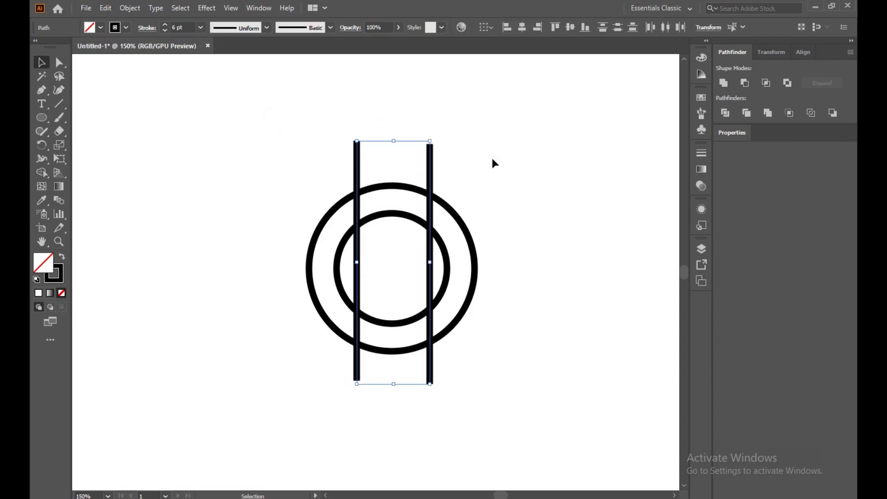
left_click(490, 29)
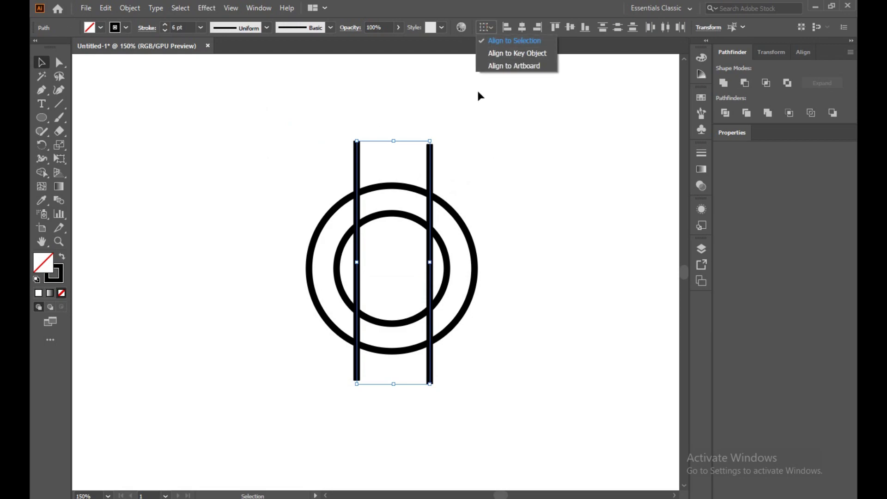
left_click(568, 27)
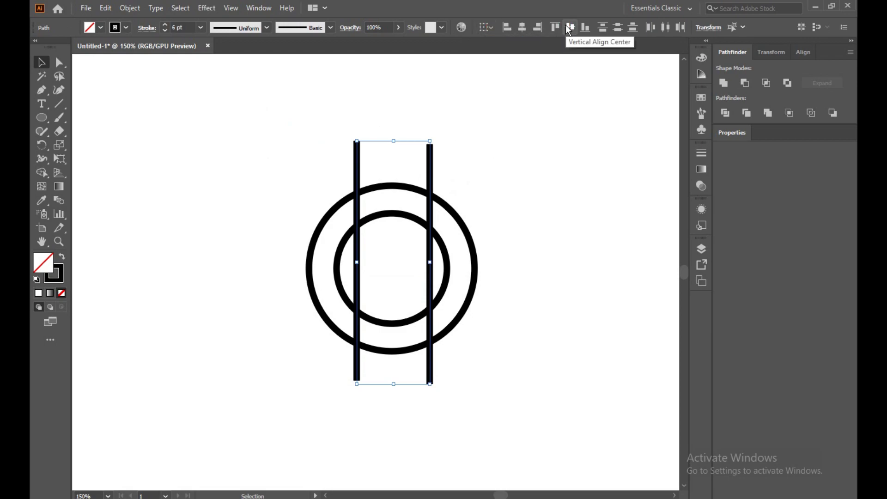
left_click(531, 120)
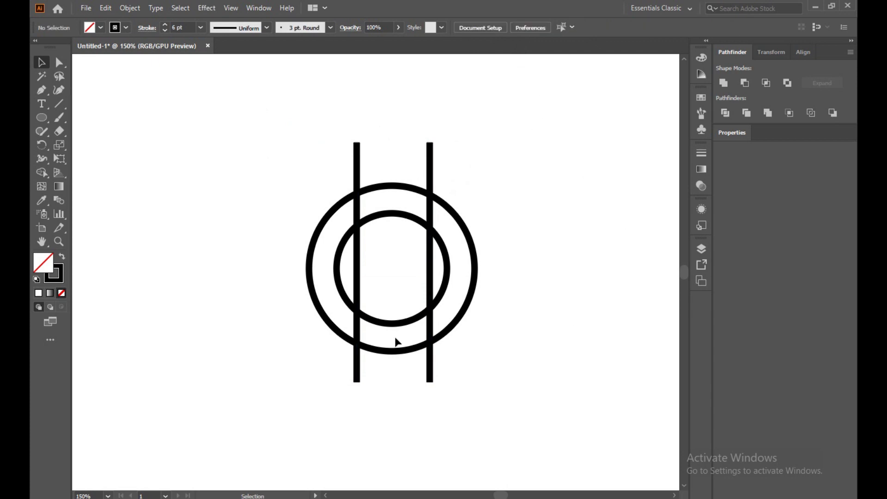
left_click(357, 338)
- Copy the inner circle to the lower right of the rings and scale it down to about 87.5 pt in diameter
left_click(446, 288)
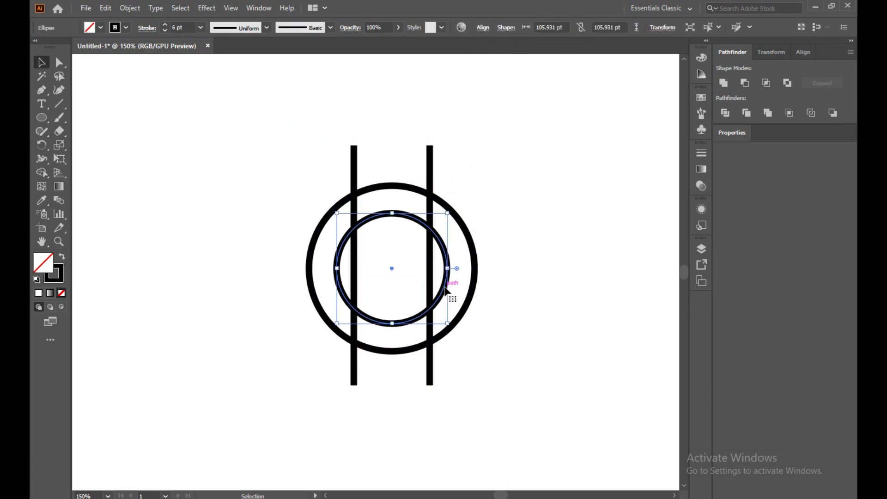
left_click_drag(446, 288, 592, 411)
left_click(621, 394)
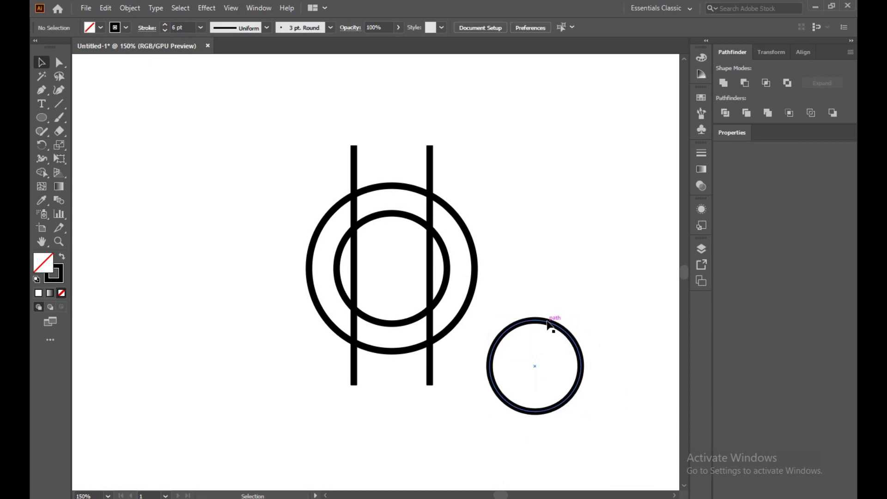
- Move the small circle up against the right vertical line so it overlaps the right side of both rings
left_click_drag(549, 324, 484, 267)
left_click(566, 254)
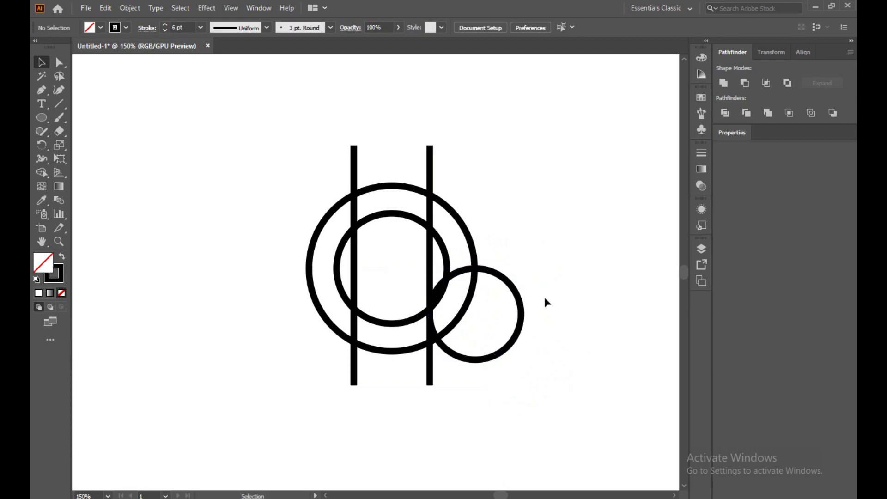
mouse_move(491, 269)
left_mouse_down()
mouse_move(490, 259)
mouse_move(511, 257)
mouse_move(491, 254)
left_mouse_up()
left_click(545, 247)
left_click(574, 252)
- Fine-tune the small circle's position in outline view so its left edge is tangent to the right vertical line
key("a")
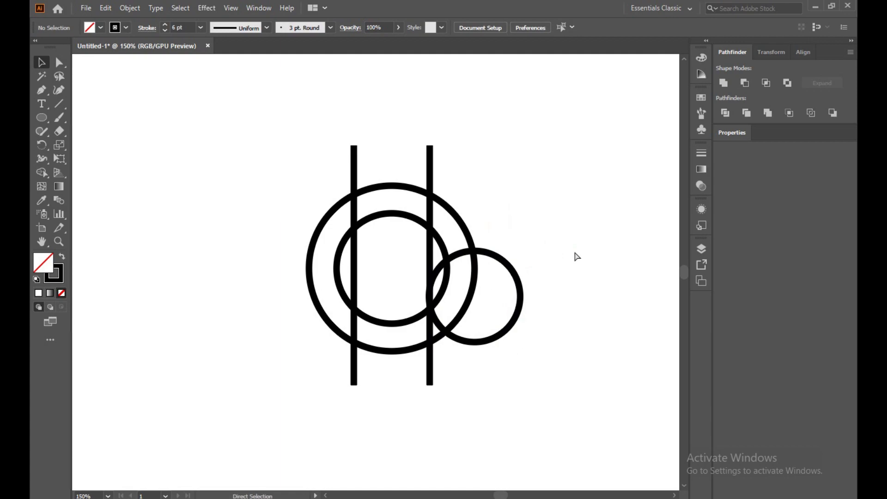
key("ctrl+y")
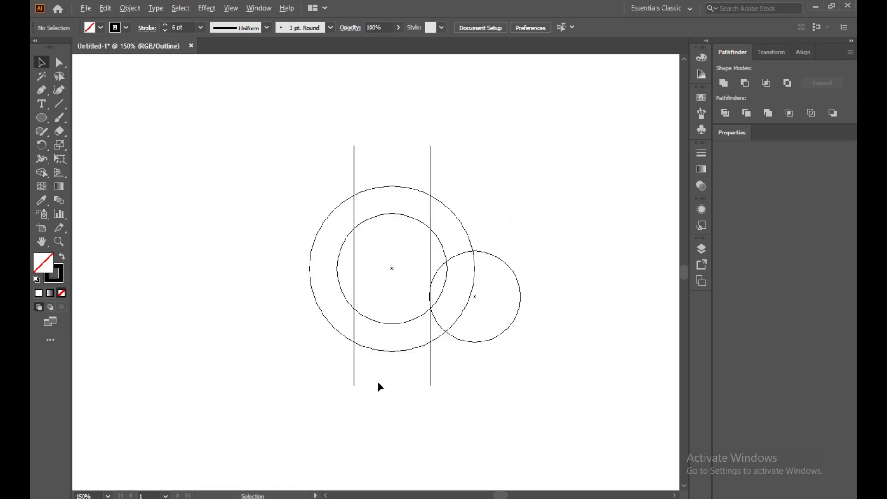
scroll(378, 381, "up", 4)
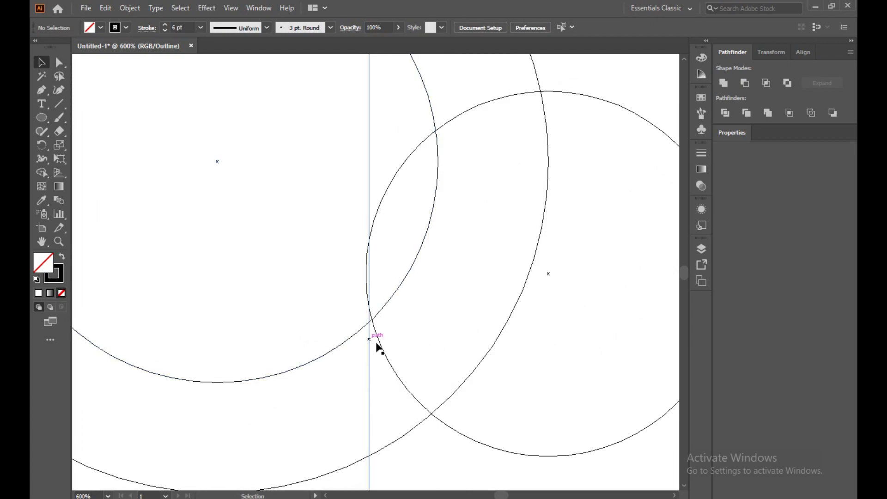
left_click_drag(386, 355, 388, 353)
left_click(276, 276)
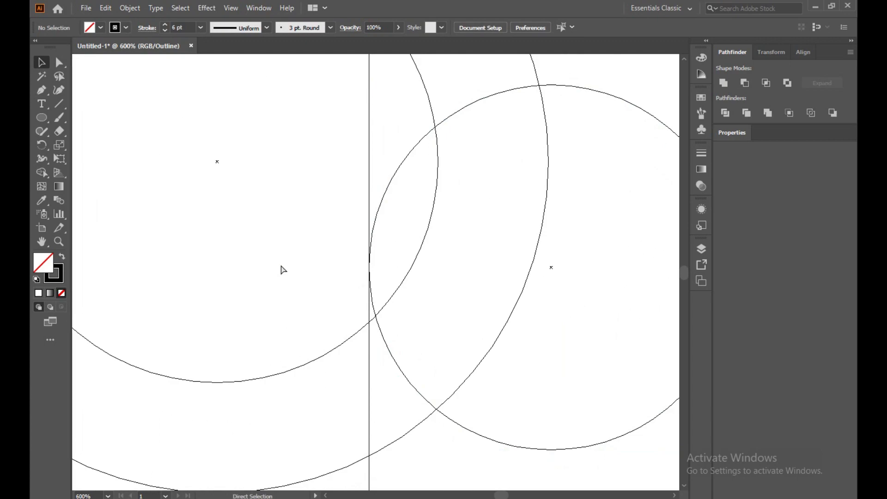
key("ctrl+y")
scroll(279, 261, "down", 3, "alt")
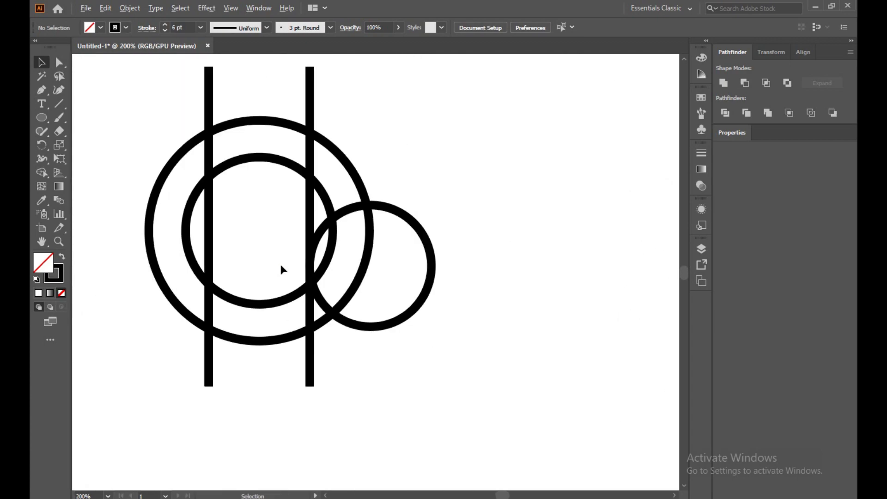
left_click_drag(417, 368, 526, 378)
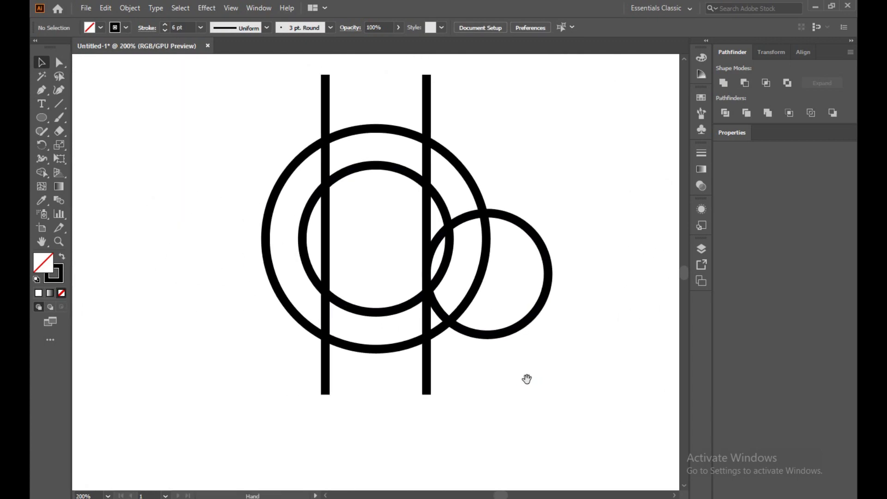
left_click(528, 322)
left_click_drag(529, 318, 264, 320)
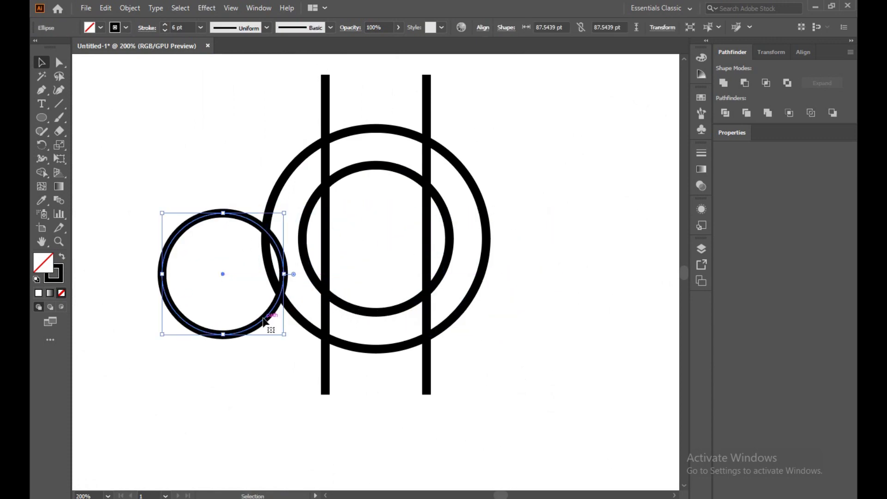
key("ctrl+z")
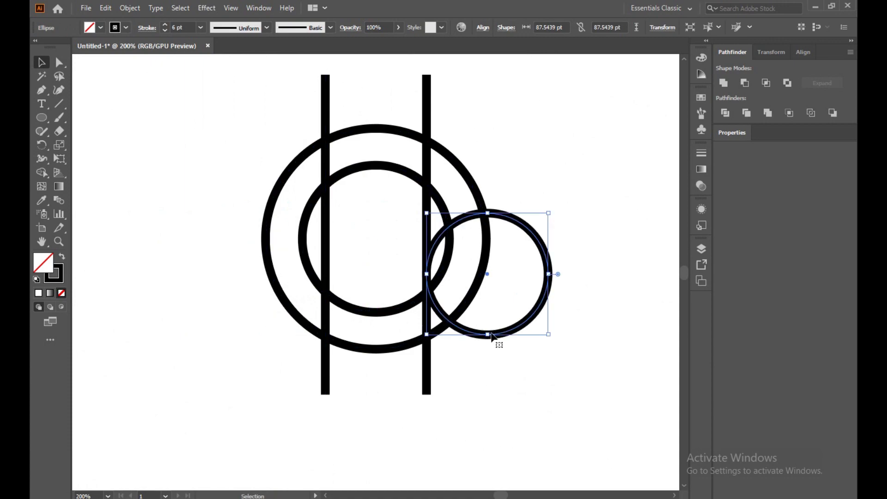
- Duplicate the small circle and place the copy at the same height against the left vertical line
left_click(554, 307)
left_click(539, 309)
left_click_drag(540, 313, 584, 418)
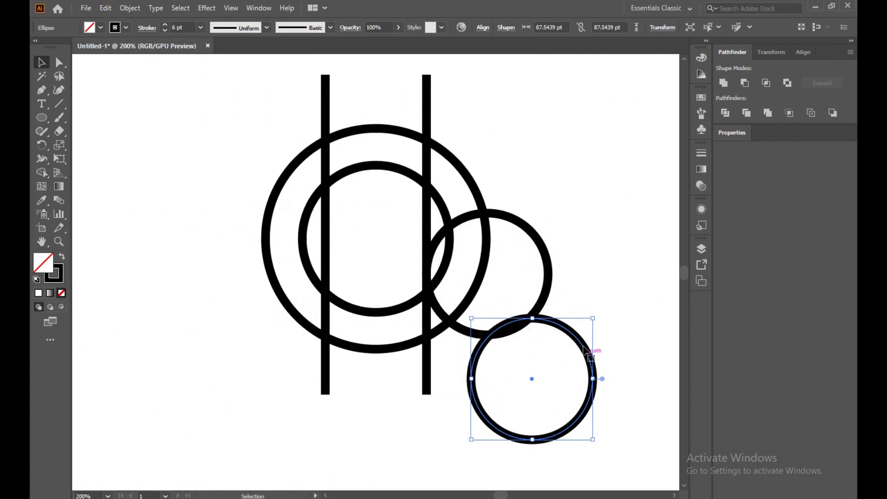
left_click_drag(564, 331, 297, 223)
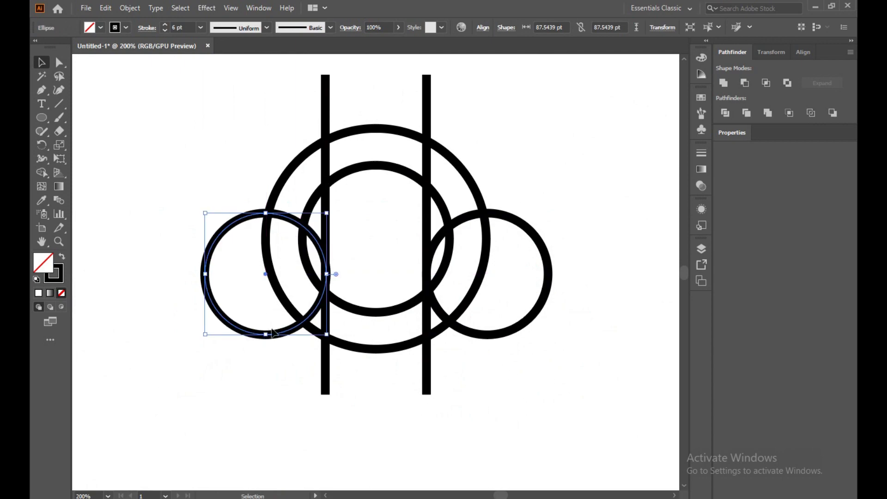
left_click(195, 341)
mouse_move(223, 230)
left_mouse_down()
mouse_move(226, 223)
mouse_move(227, 233)
left_mouse_up()
- Fine-tune the left small circle in outline view so its right edge is tangent to the left vertical line
key("a")
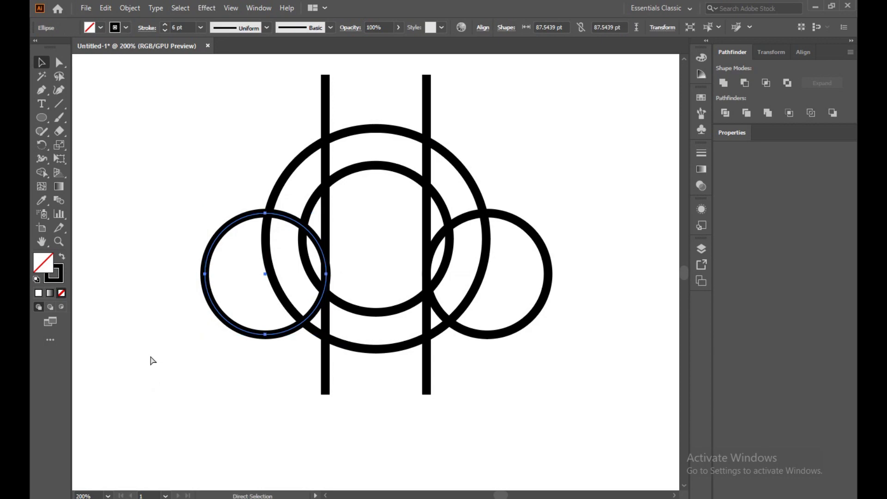
key("ctrl+y")
key("v")
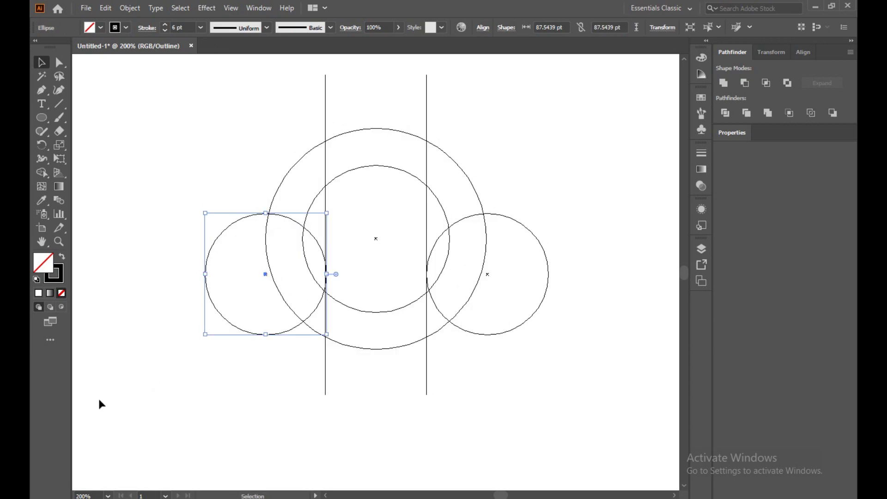
scroll(74, 485, "up", 4)
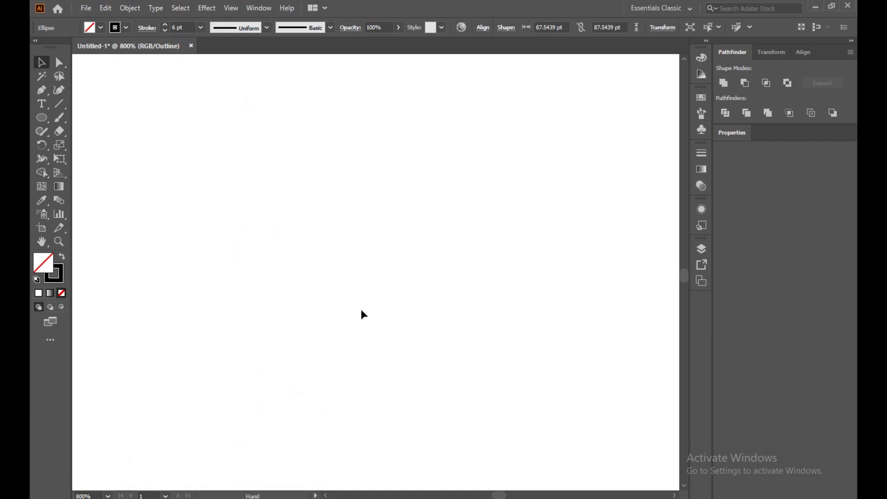
left_click_drag(464, 215, 320, 463)
left_click(258, 400)
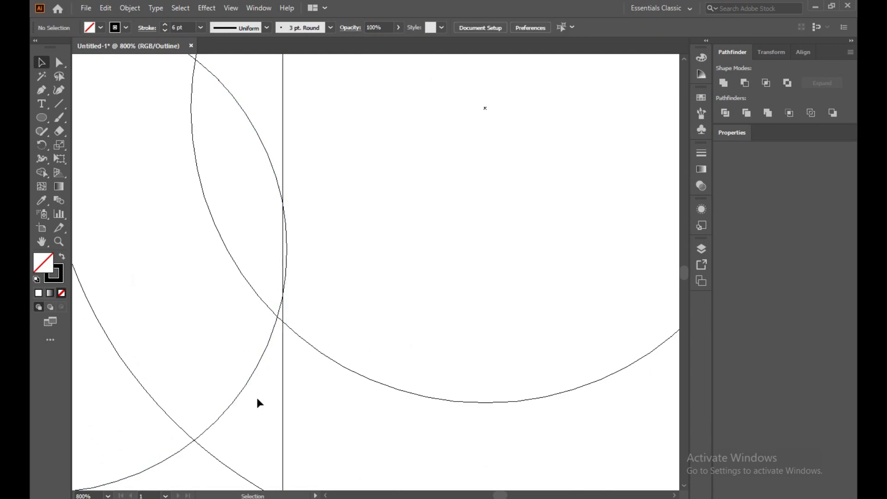
left_click_drag(253, 366, 251, 366)
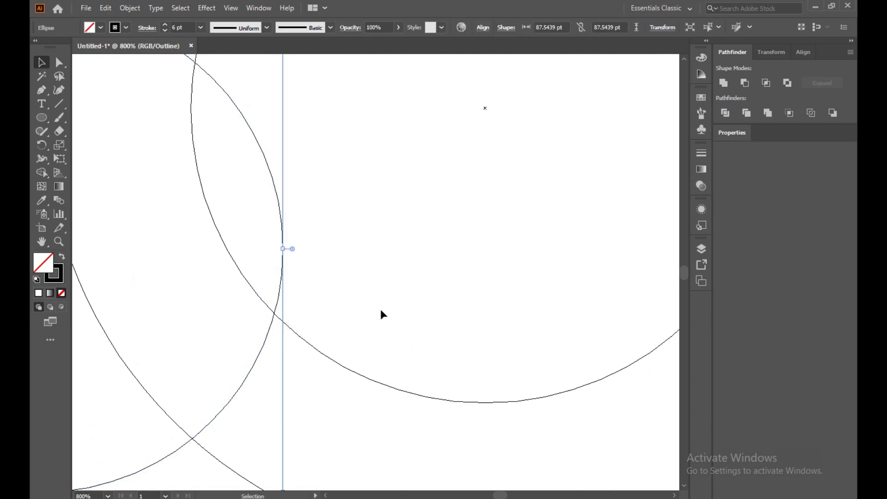
key("a")
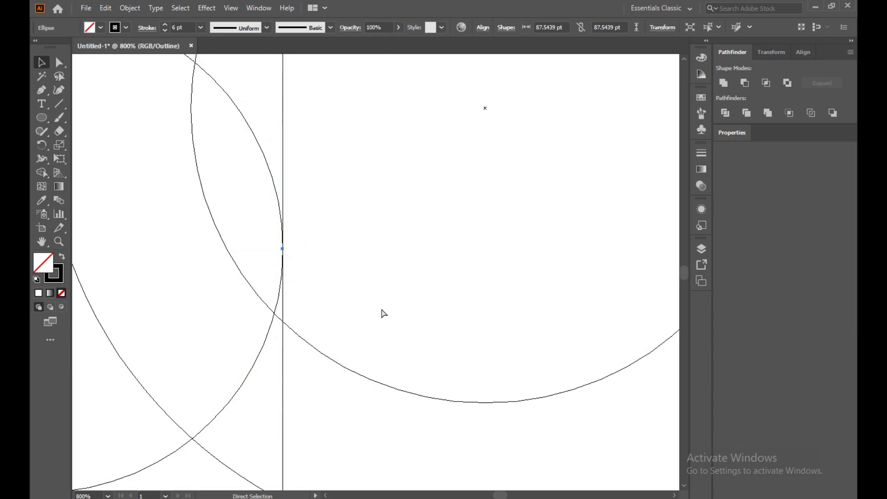
- Switch from outline back to preview display and deselect the left small circle
key("ctrl+y")
key("v")
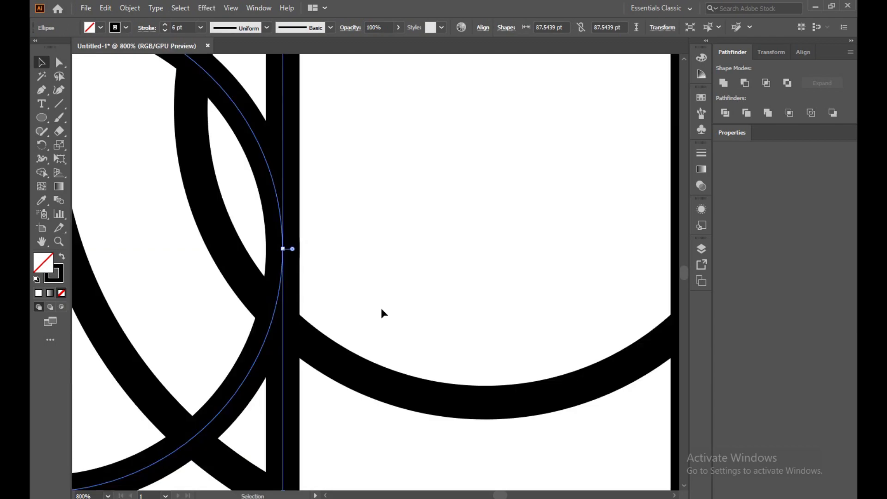
scroll(381, 311, "down", 3)
left_click(446, 468)
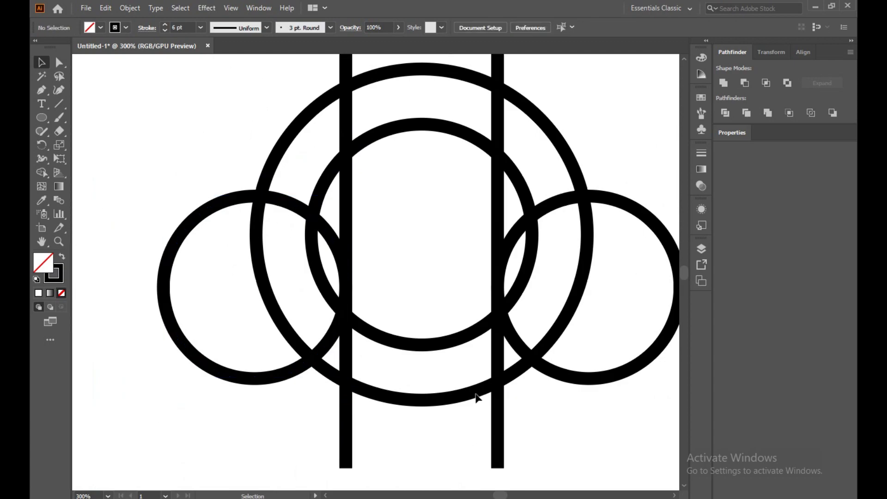
scroll(475, 393, "down", 1)
left_click_drag(559, 414, 447, 437)
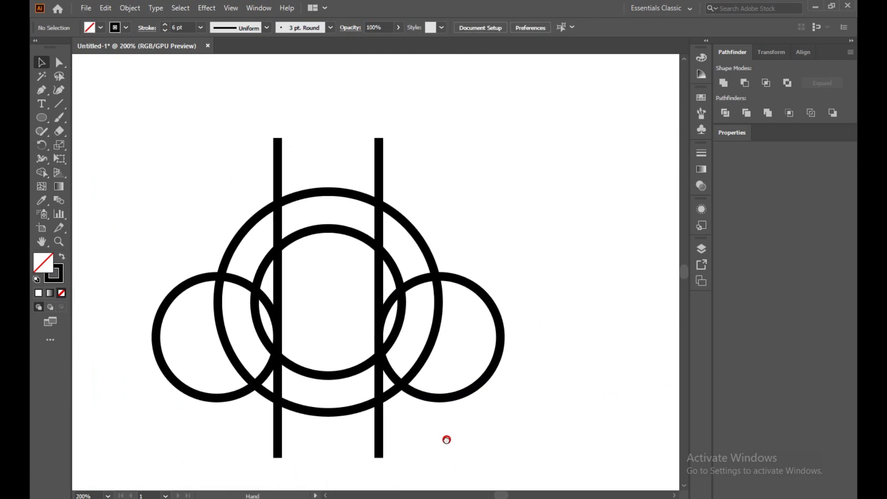
- Duplicate the right side circle, scale the copy down to about two thirds, and move it toward the construction's upper right
left_click(474, 289)
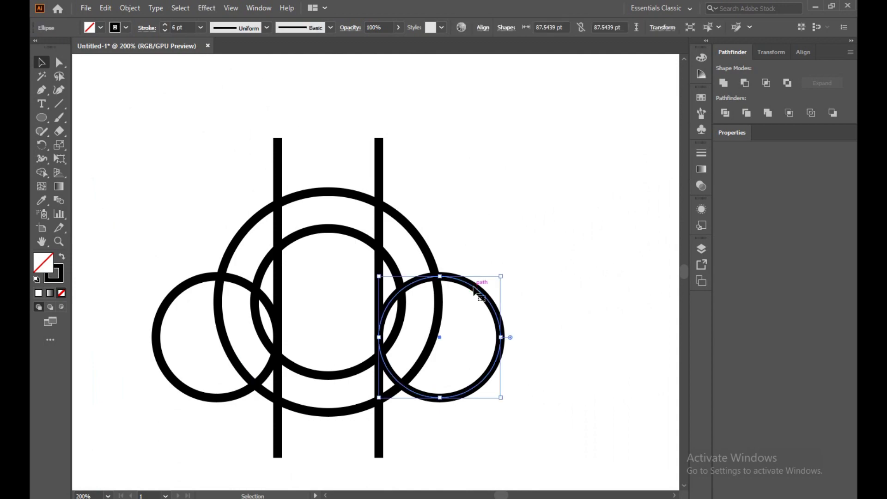
left_click_drag(474, 289, 616, 248)
left_click_drag(581, 356, 581, 318)
left_click(577, 262)
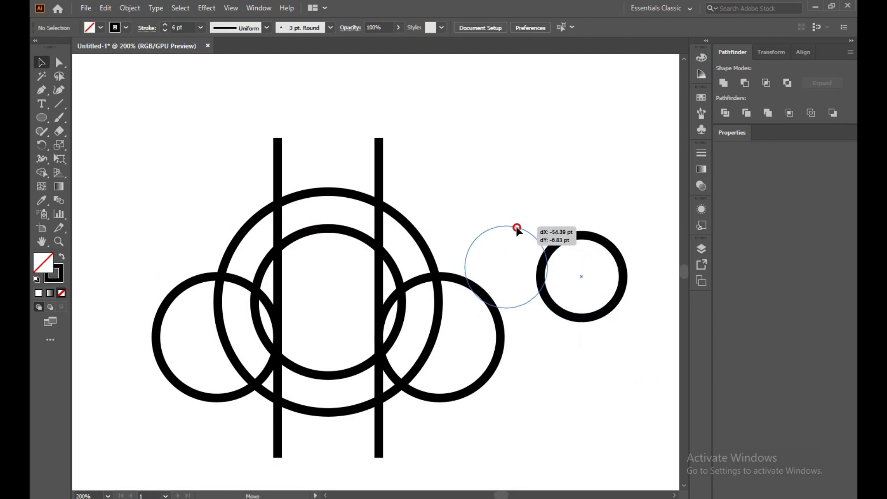
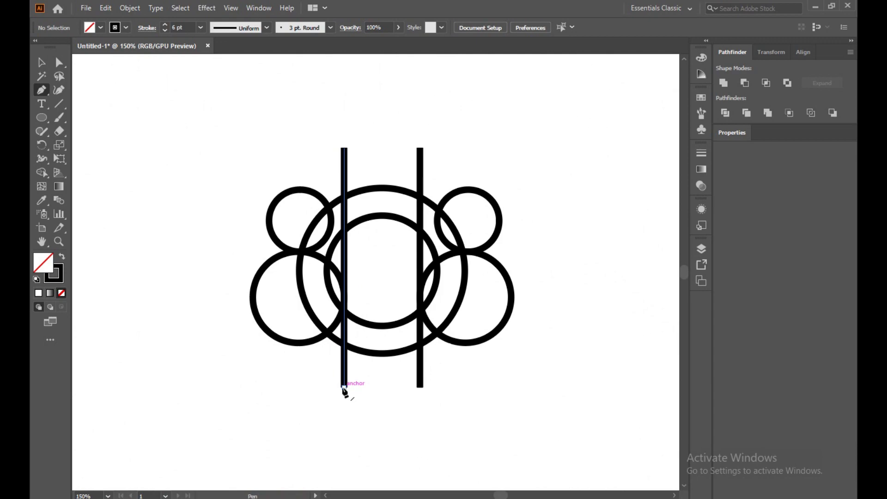
- Join the lower ends of the two vertical lines with a straight horizontal segment using the Pen tool
left_click(344, 387)
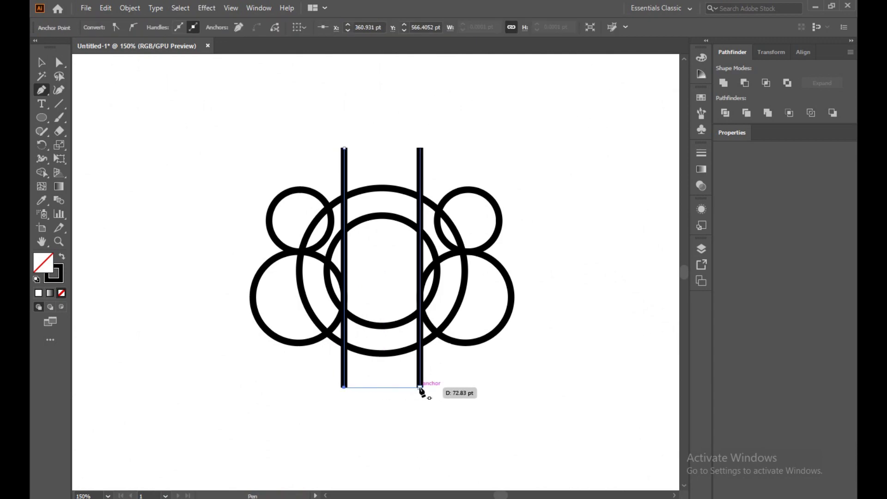
left_click(420, 387)
left_click(41, 62)
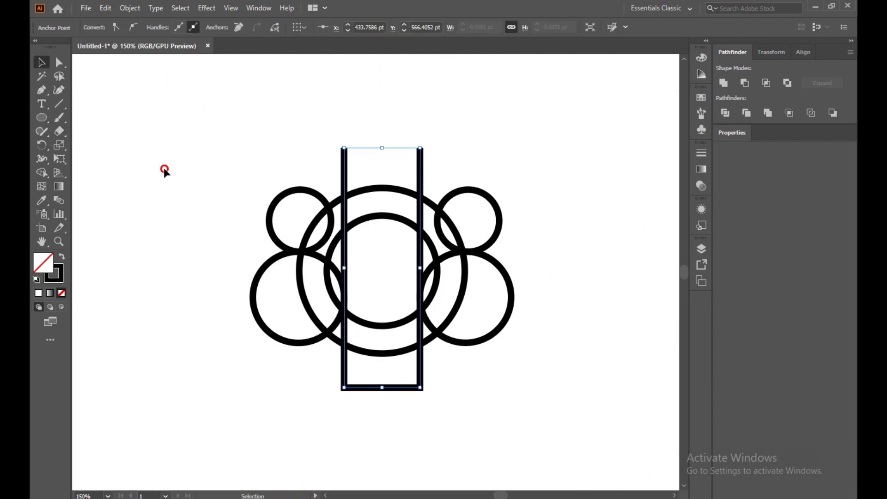
left_click(165, 169)
- Select all the artwork and use Shape Builder to remove the upper ring arcs between the vertical lines and the line ends above the rings
mouse_move(137, 101)
left_mouse_down()
mouse_move(347, 251)
mouse_move(589, 404)
left_mouse_up()
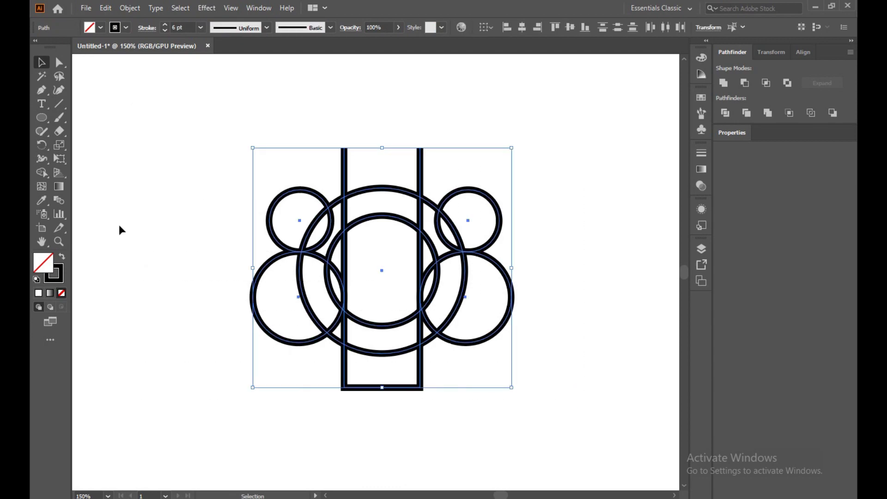
left_click(40, 172)
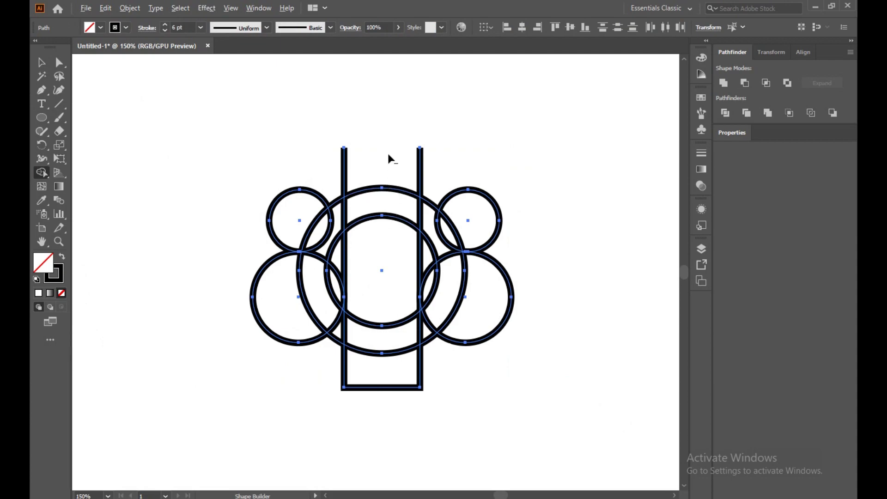
left_click_drag(388, 155, 382, 223)
left_click_drag(383, 269, 383, 268)
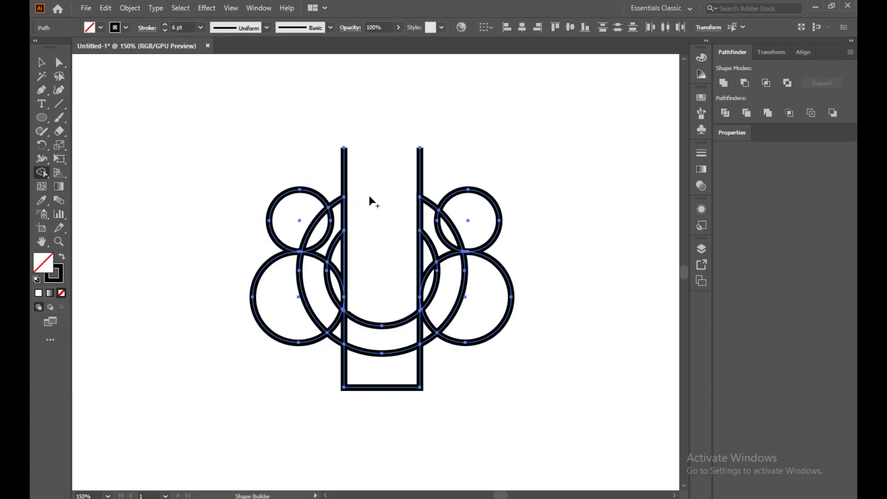
mouse_move(380, 169)
left_mouse_down()
mouse_move(440, 170)
mouse_move(376, 167)
left_mouse_up()
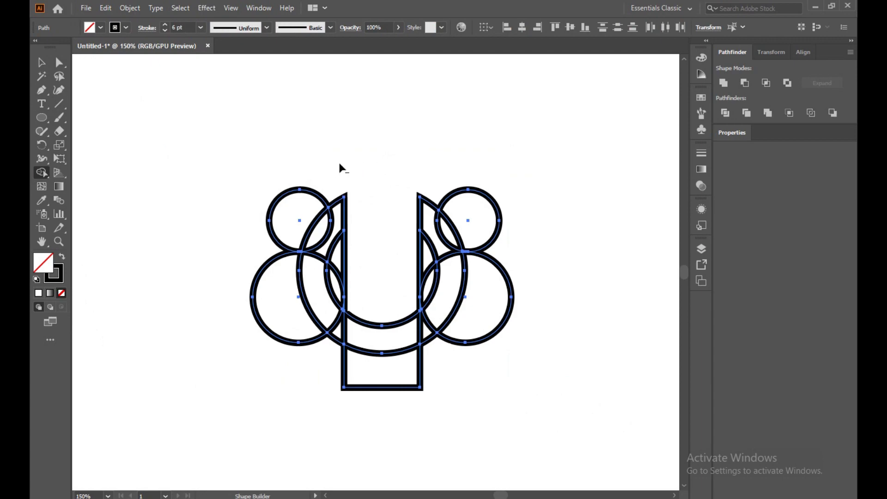
- Remove the ring arcs outside the vertical lines and the upper line sections, down to the lower side circles, with Shape Builder
left_click_drag(350, 216, 343, 217)
mouse_move(397, 213)
left_mouse_down()
mouse_move(421, 206)
mouse_move(406, 226)
left_mouse_up()
mouse_move(386, 261)
left_mouse_down()
mouse_move(428, 250)
mouse_move(397, 255)
mouse_move(340, 241)
mouse_move(342, 259)
left_mouse_up()
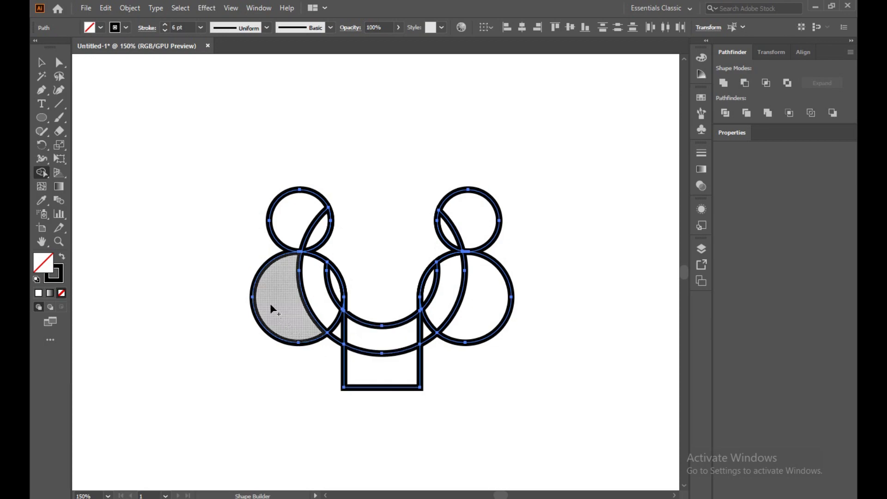
- Remove the outer parts of both lower side circles and the ring arcs crossing both upper circles, and deselect the artwork
mouse_move(198, 312)
left_mouse_down()
mouse_move(257, 307)
mouse_move(291, 340)
left_mouse_up()
left_click_drag(568, 279, 492, 291)
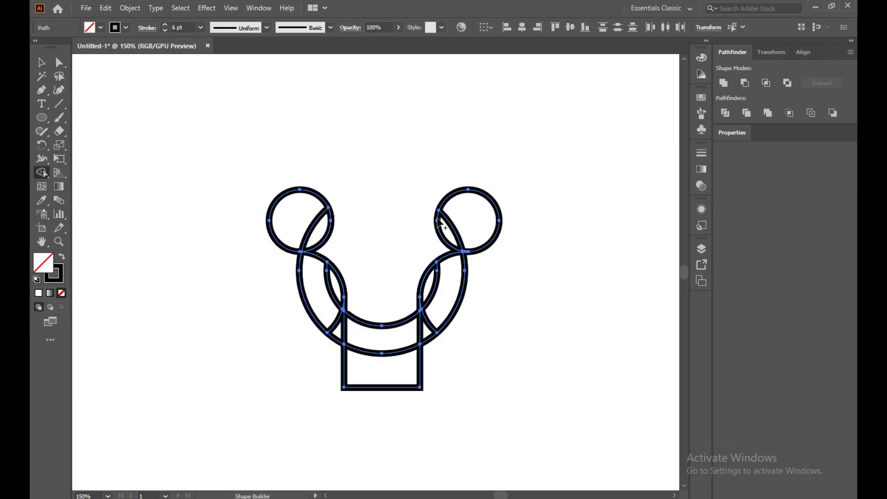
left_click_drag(466, 210, 445, 230)
left_click_drag(297, 204, 319, 236)
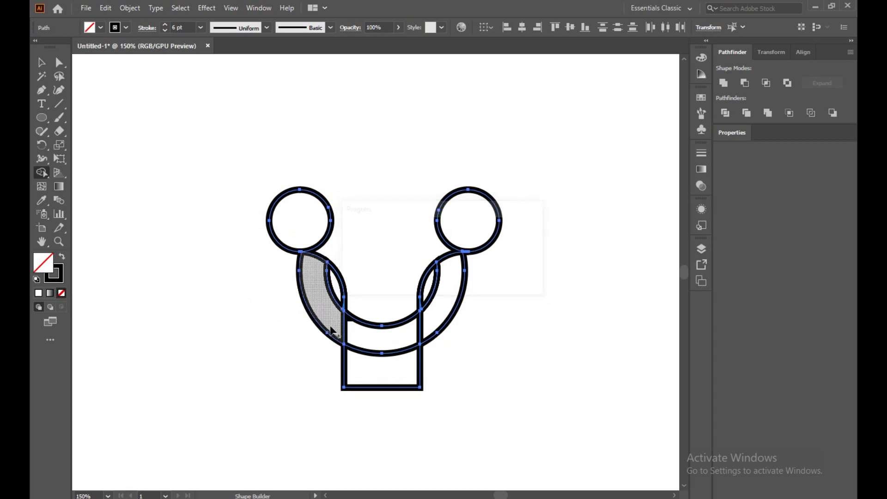
key("v")
left_click(121, 223)
key("ctrl+1")
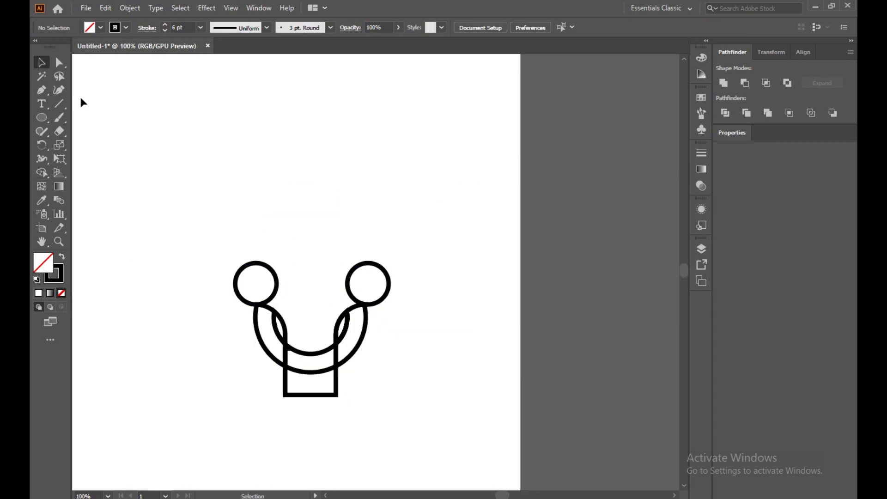
- Delete the inner upper anchor points of the left upper circle with Direct Selection, leaving an open hook facing inward
left_click(65, 66)
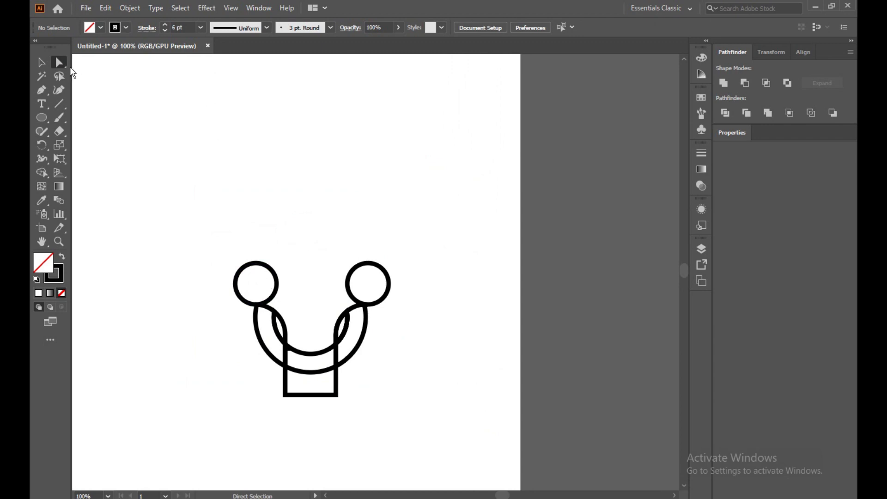
left_click_drag(286, 242, 273, 293)
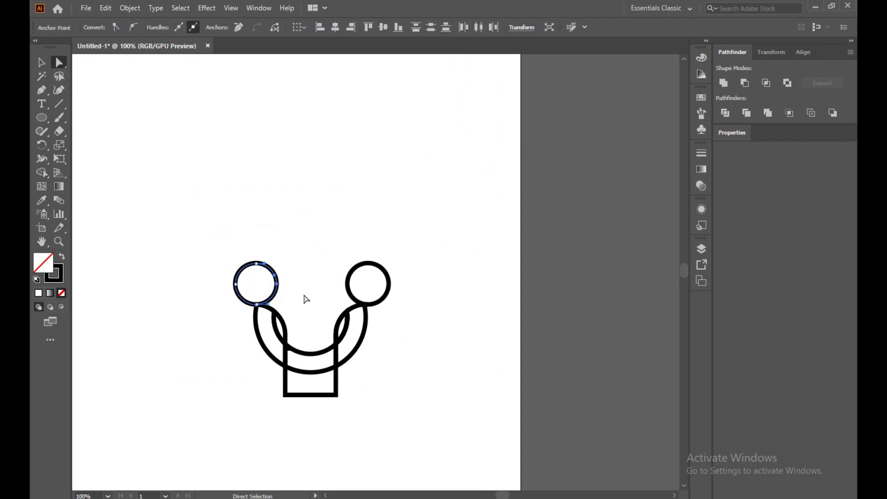
left_click(275, 279)
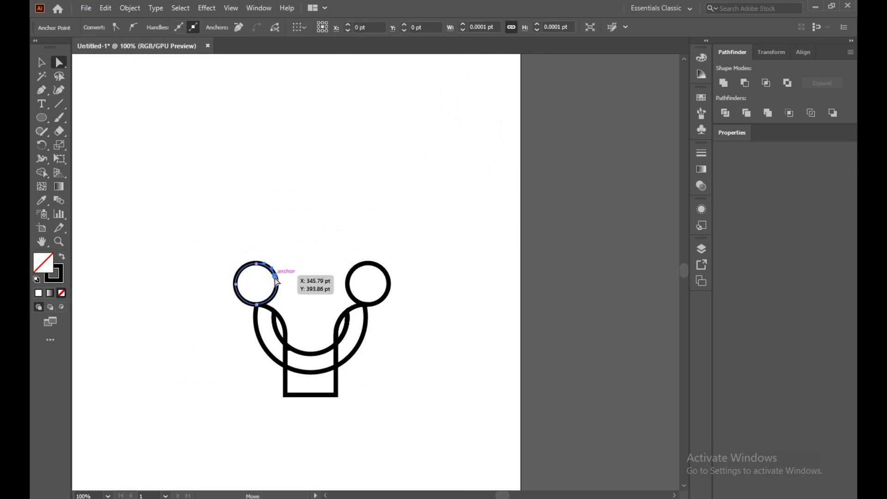
key("Delete")
left_click(277, 285)
key("Delete")
- Delete the inner segments of the right upper circle, undoing the over-deletion, to leave an open hook mirroring the left one
left_click(349, 272)
key("Delete")
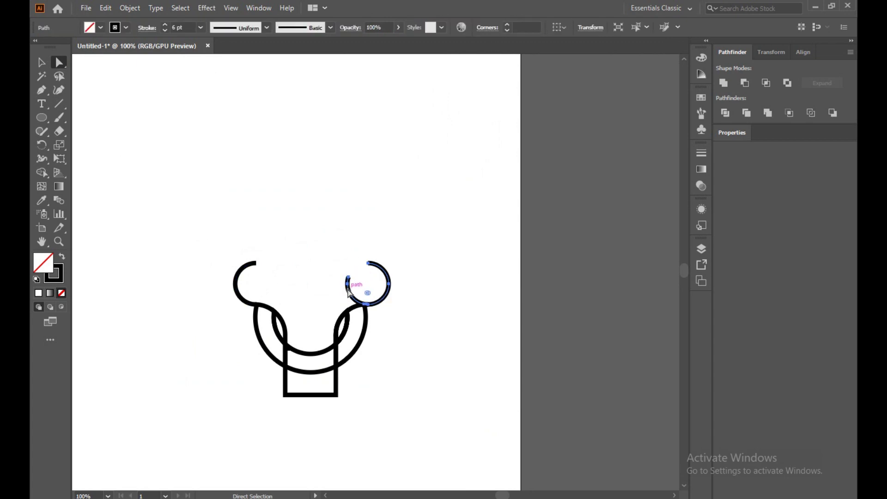
key("Delete")
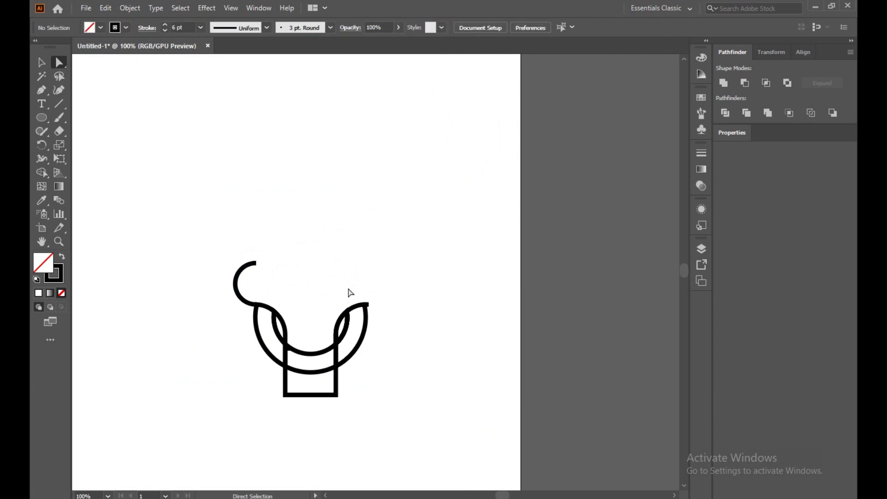
key("ctrl+z")
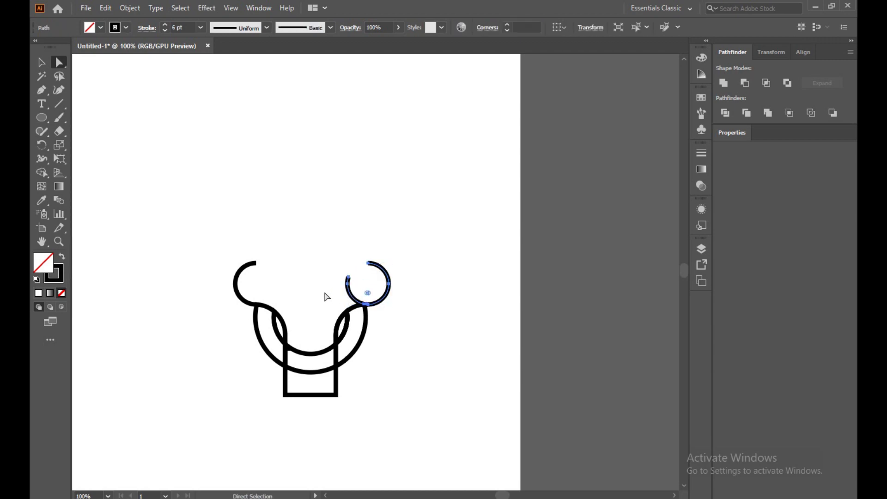
left_click(340, 288)
left_click(348, 285)
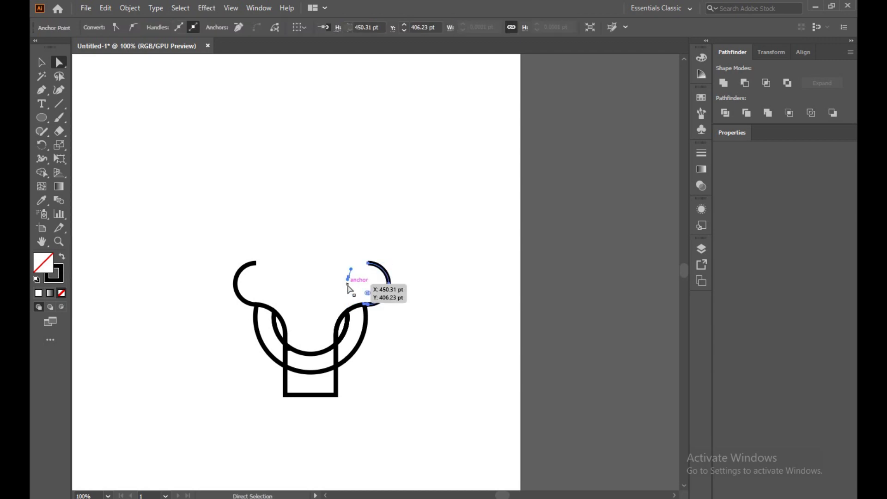
key("Delete")
left_click_drag(337, 267, 356, 290)
key("Delete")
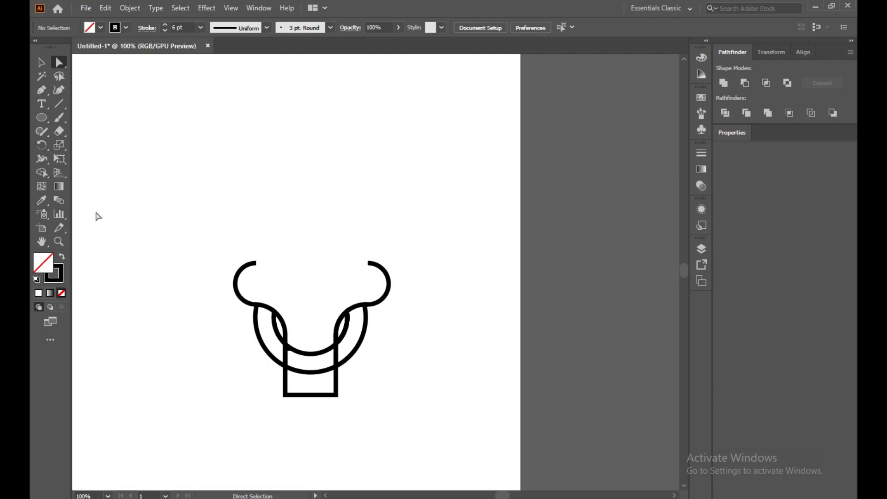
- Draw a curved arc with the Pen tool from inside the left hook down to the centre of the figure
left_click(43, 92)
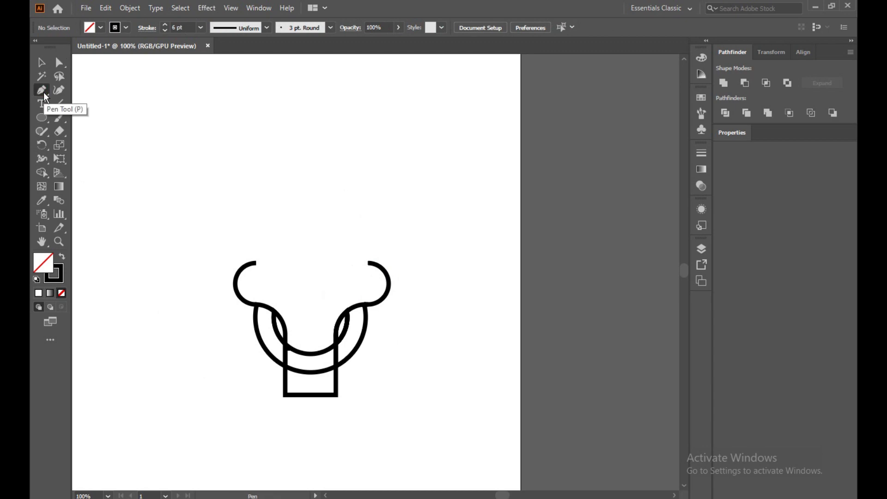
left_click(274, 284)
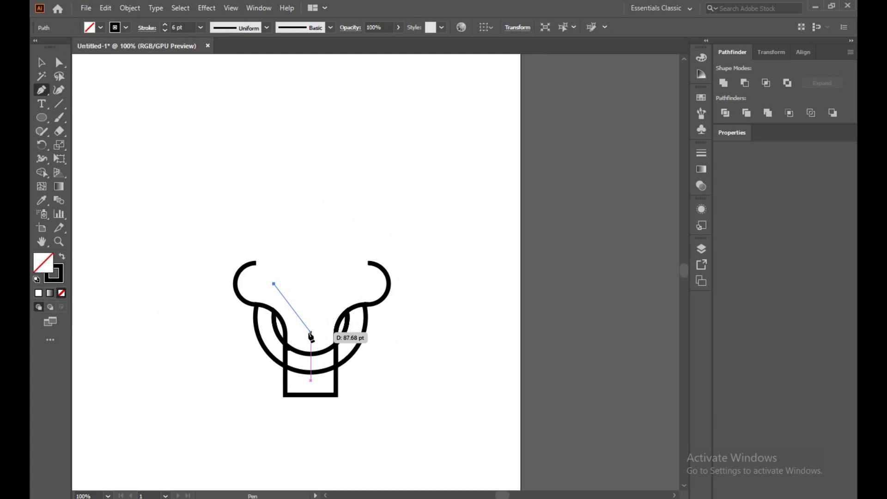
left_click_drag(307, 328, 307, 381)
key("v")
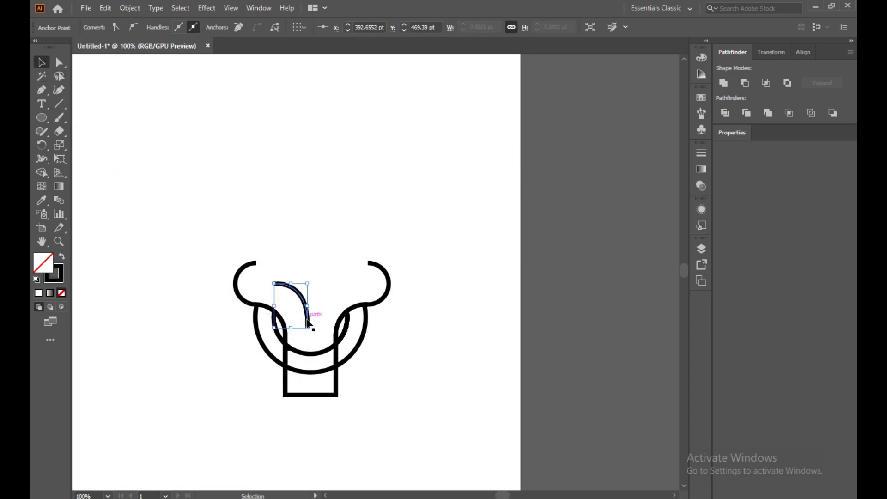
- Make a vertically reflected copy of the new arc and move it beside the original so their lower ends meet
right_click(308, 298)
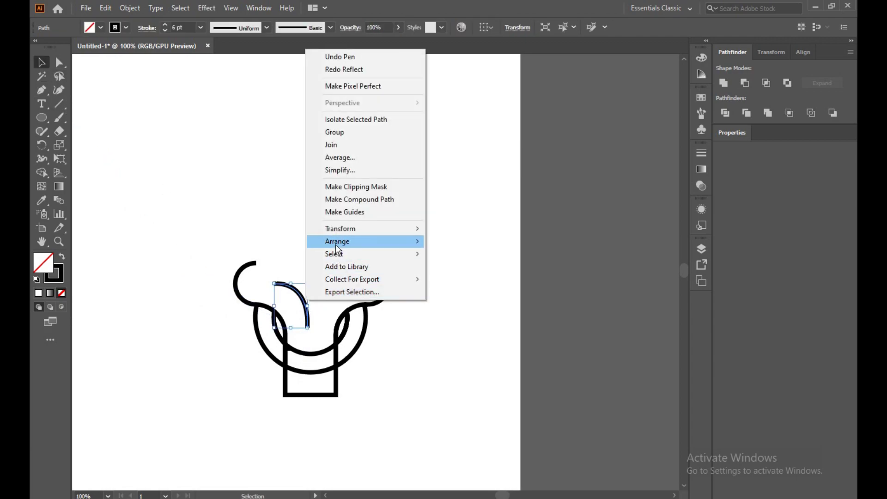
mouse_move(393, 231)
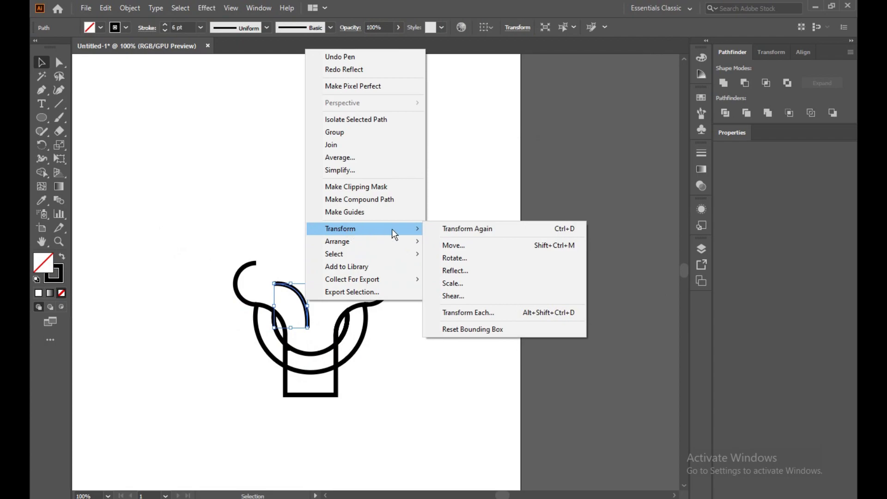
left_click(457, 272)
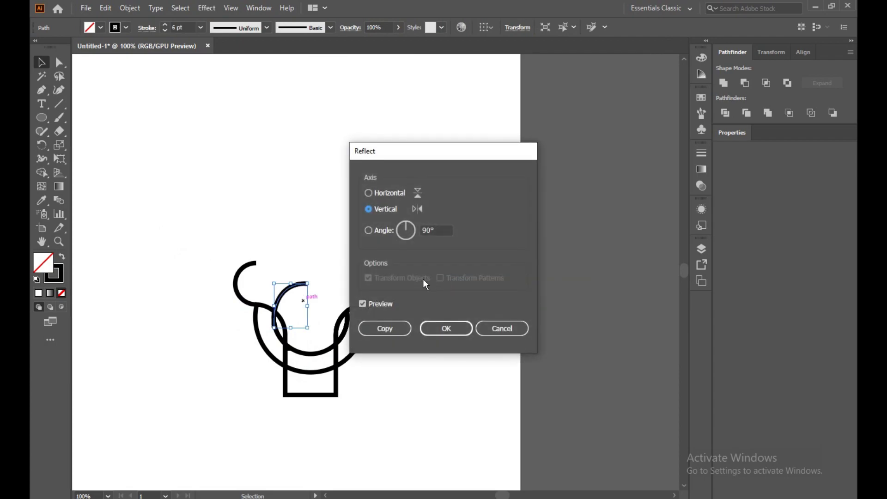
left_click(384, 327)
left_click(323, 273)
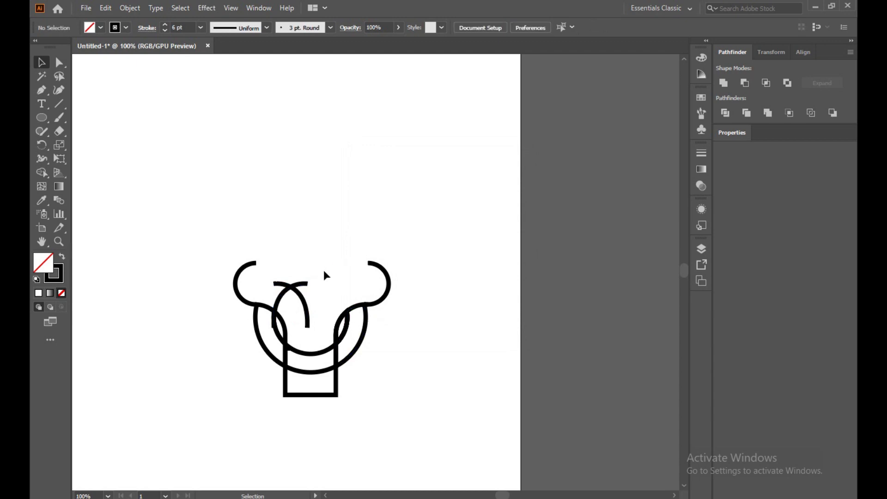
left_click_drag(297, 290, 321, 294)
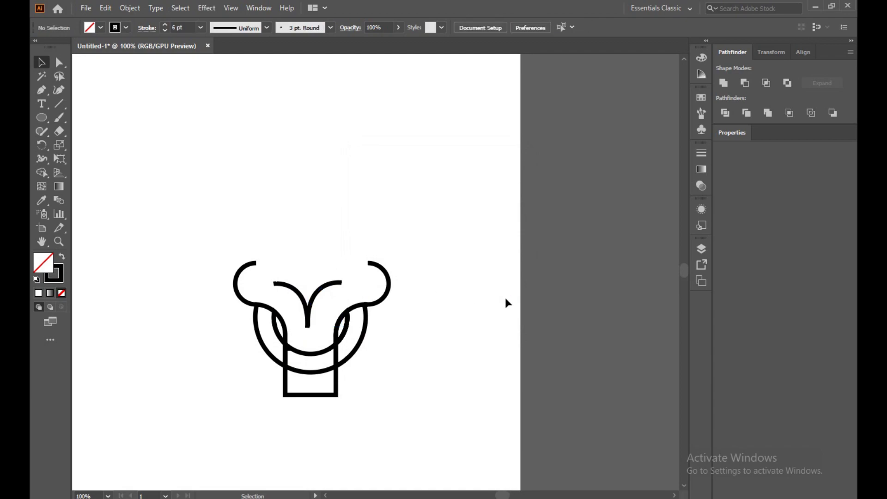
- Move the reflected arc farther right to leave a gap between the two inner arcs
scroll(342, 406, "up", 3)
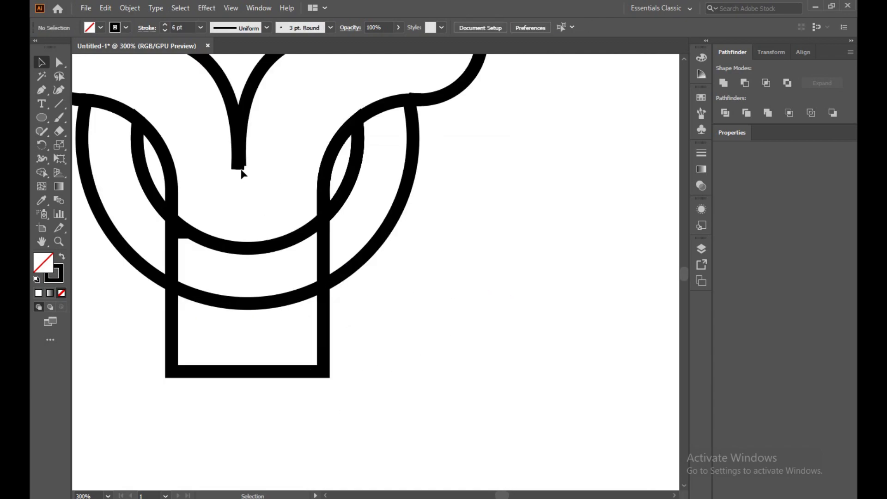
left_click_drag(255, 87, 252, 89)
left_click(298, 141)
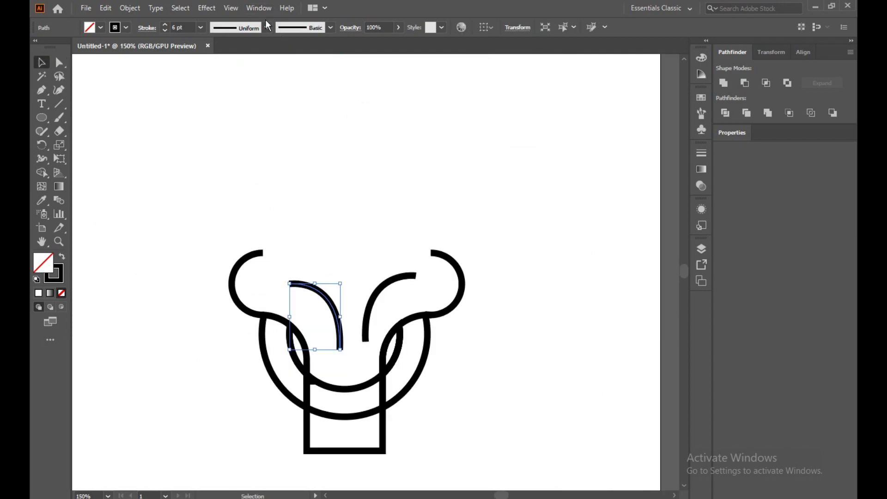
- Apply the tapered triangular width profile to both inner arcs and move the right arc level with the left one
left_click(267, 27)
left_click(248, 80)
left_click(336, 225)
left_click(389, 276)
left_click(267, 27)
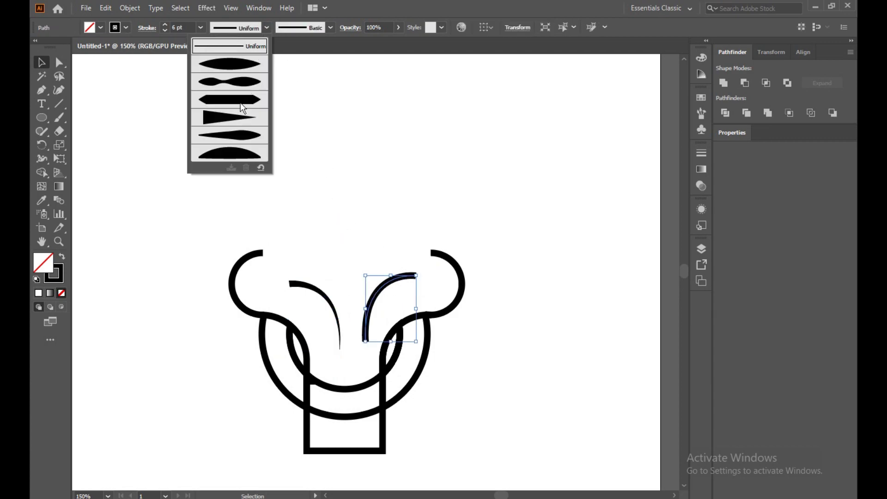
left_click(239, 112)
left_click(249, 135)
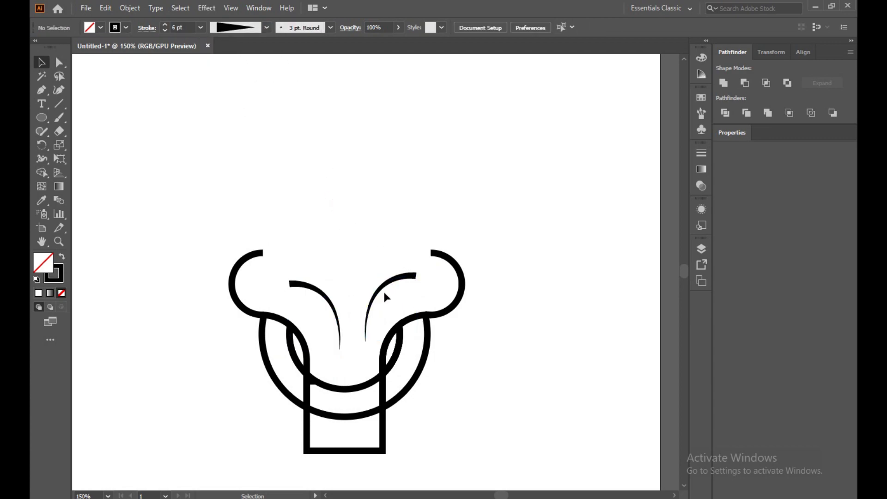
left_click_drag(386, 293, 379, 296)
- Flip the width profile along both inner arcs so their lower ends are thick and their upper ends taper
left_click_drag(329, 248, 307, 295)
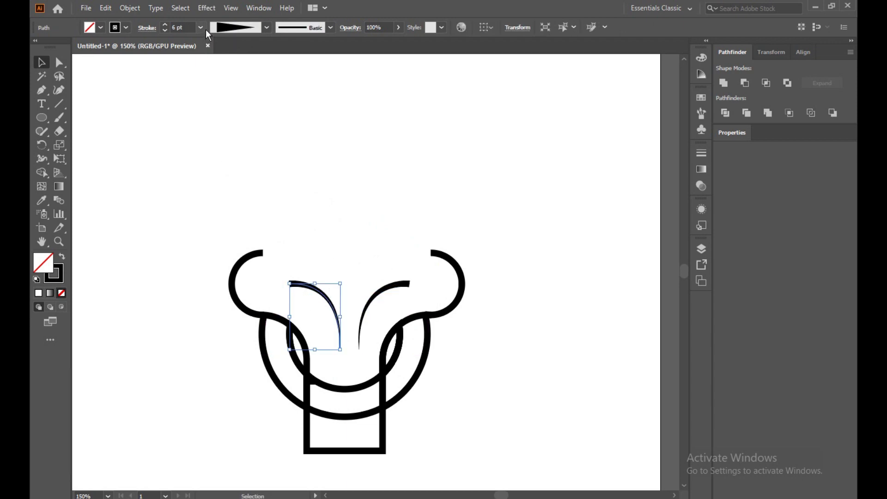
left_click(146, 28)
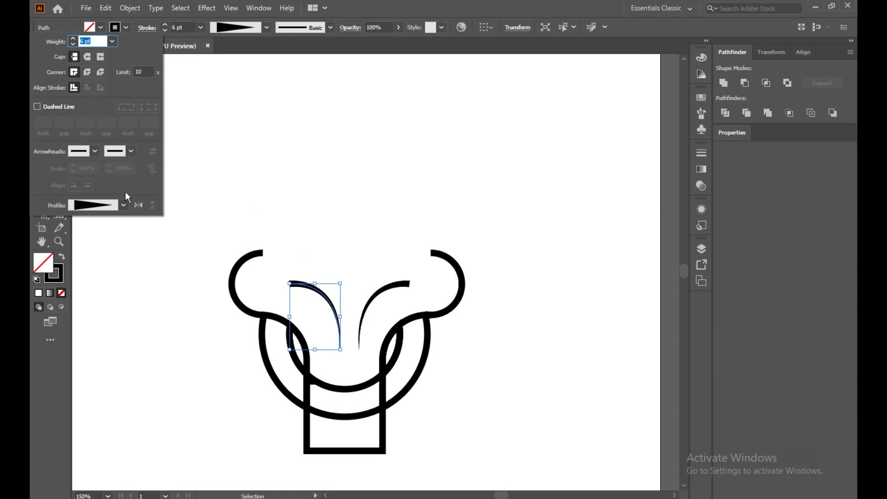
left_click(137, 205)
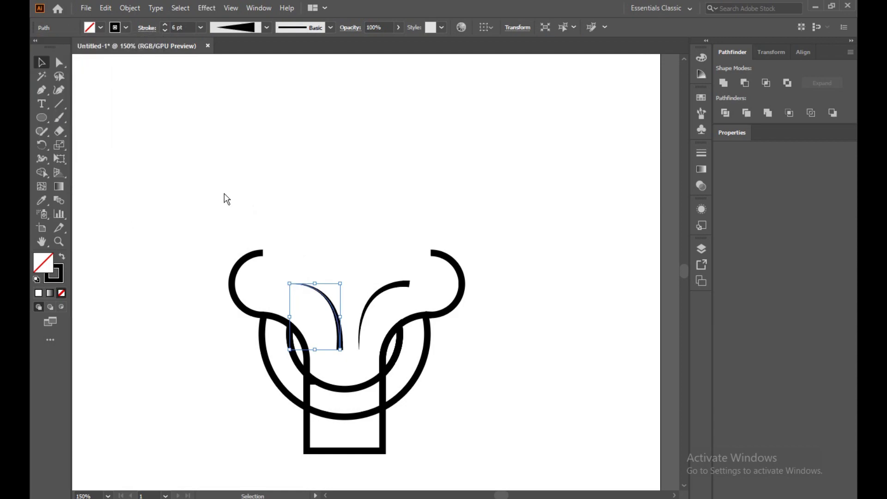
left_click(397, 284)
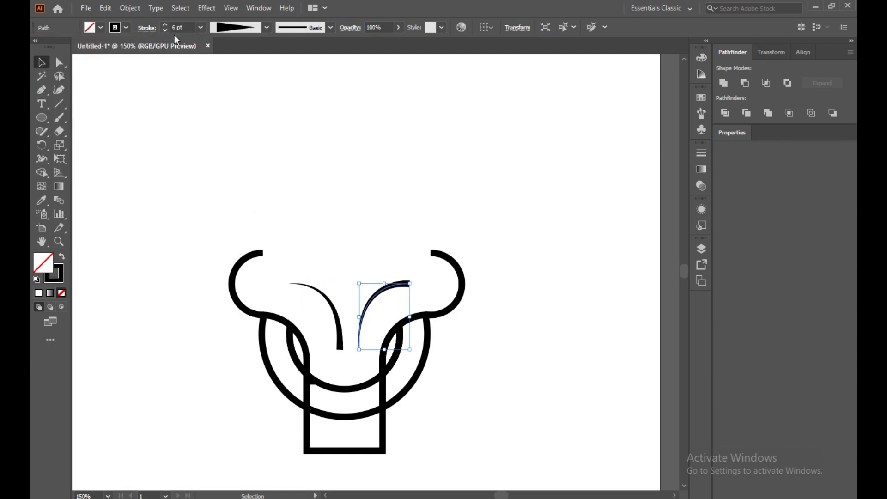
left_click(147, 28)
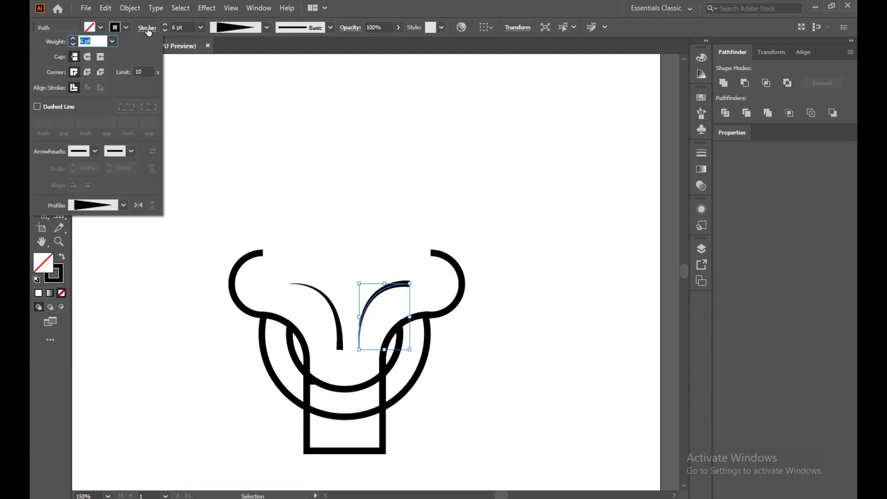
left_click(139, 206)
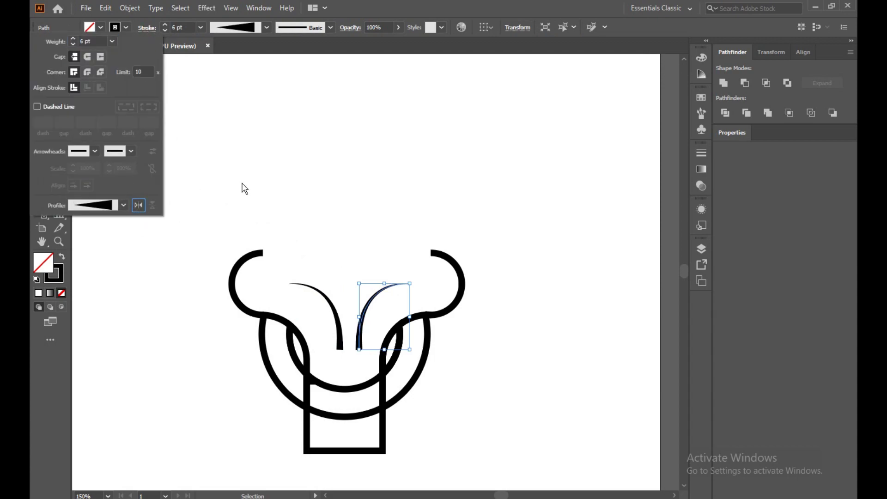
left_click(563, 277)
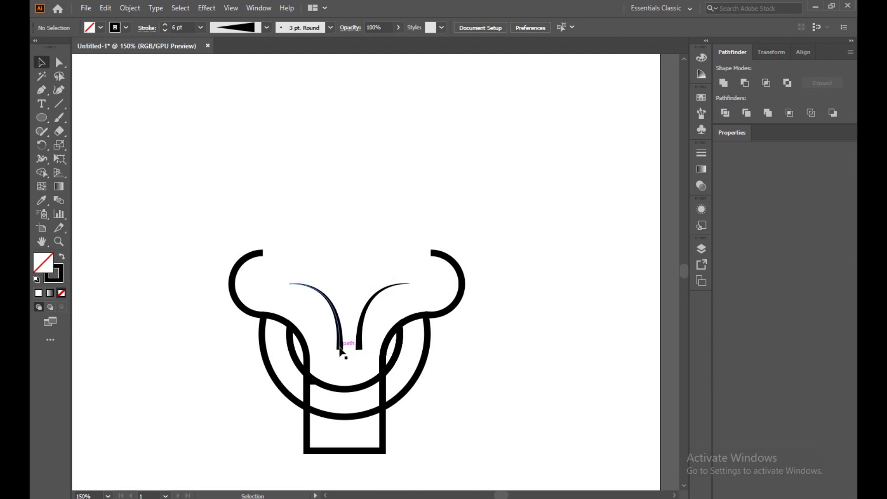
- Move the right inner arc against the left one so their thick lower ends meet
left_click_drag(357, 346, 341, 345)
left_click(448, 359)
left_click(535, 362)
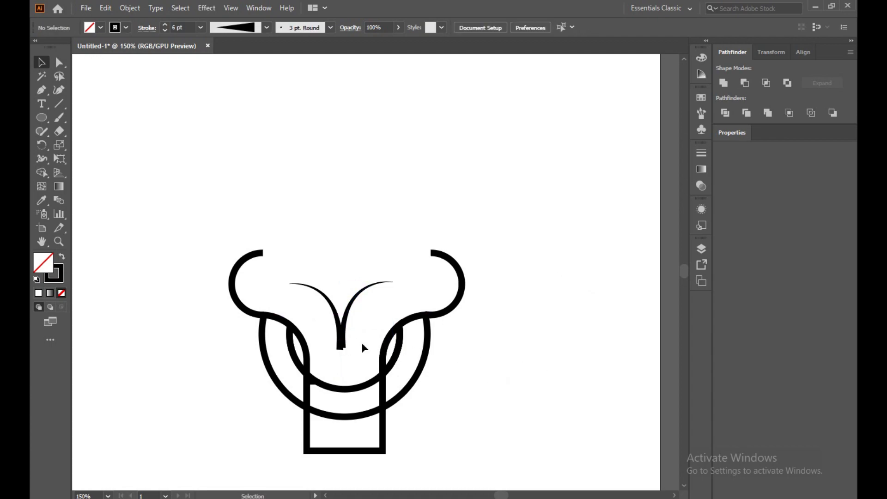
- Average the lower end anchor points of the two inner arcs along both axes to bring them together
left_click(59, 62)
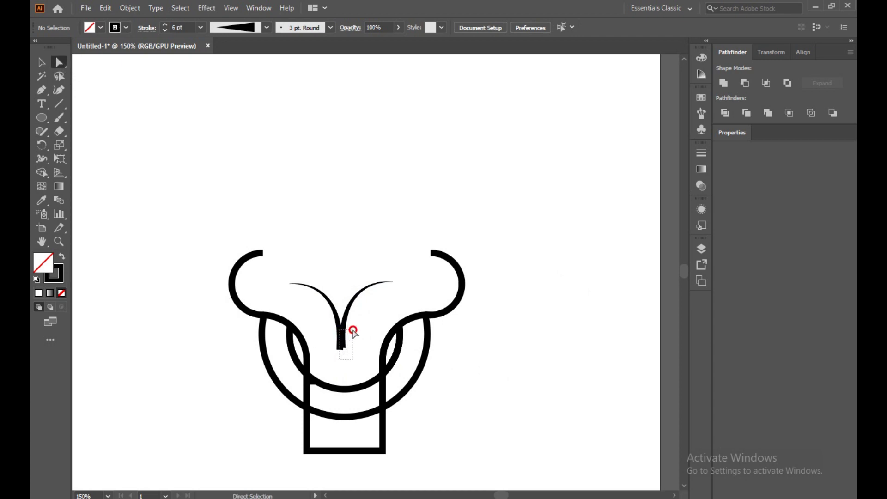
left_click(340, 344)
left_click(362, 336)
left_click(341, 345)
right_click(341, 342)
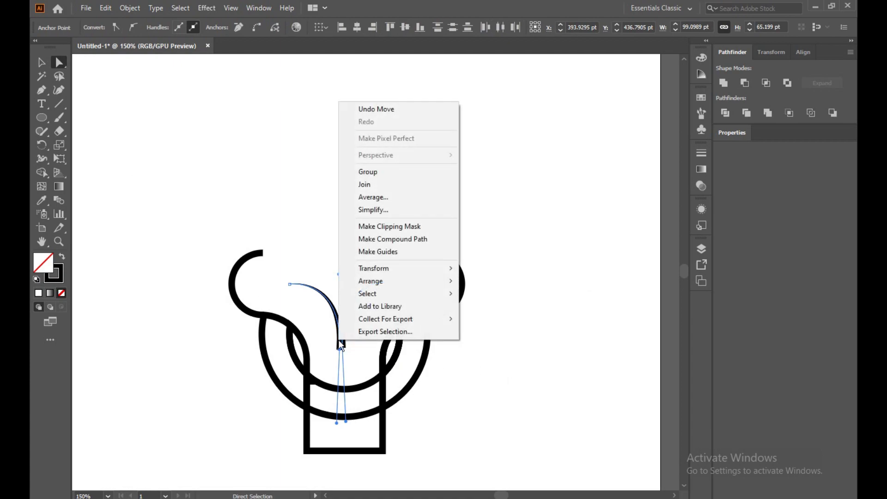
left_click(377, 198)
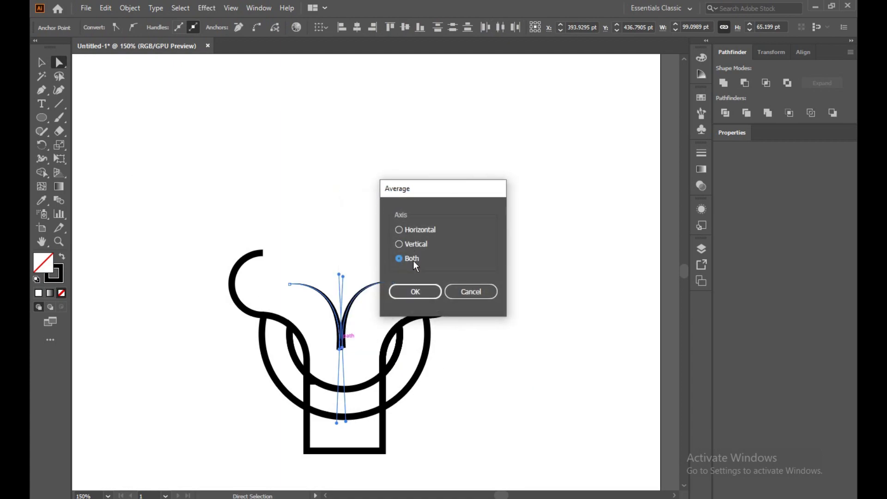
left_click(414, 290)
left_click(550, 307)
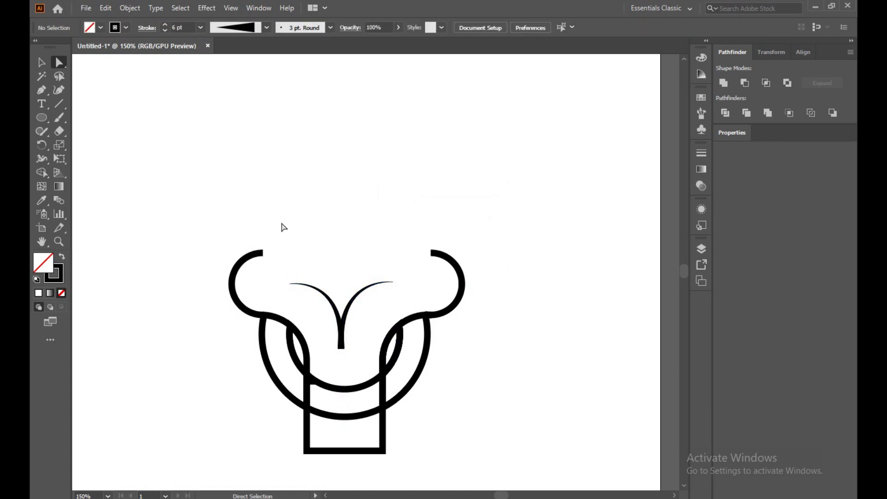
- Apply the tapered triangular width profile to the left outer hook, thinning towards its upper tip
key("v")
left_click_drag(229, 227, 284, 286)
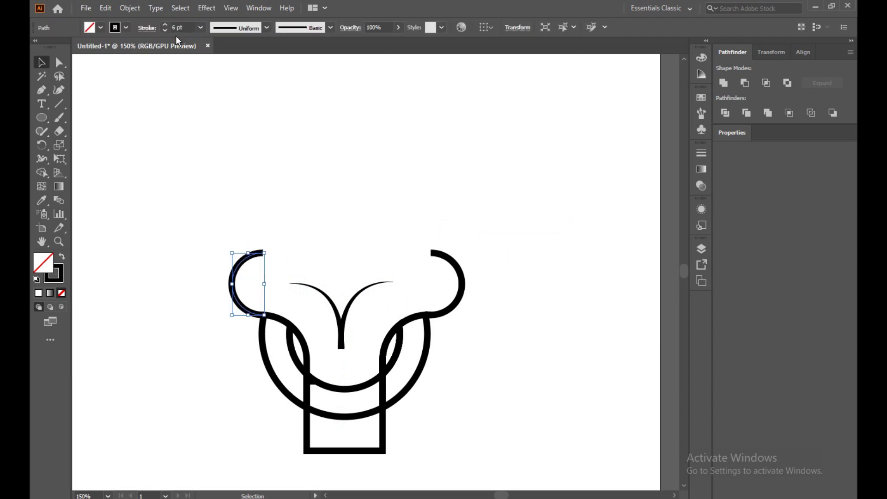
left_click(147, 28)
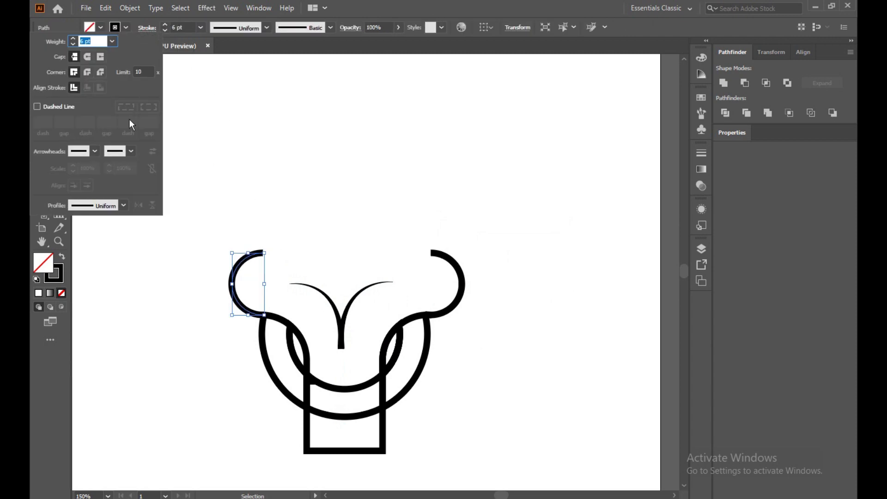
left_click(122, 205)
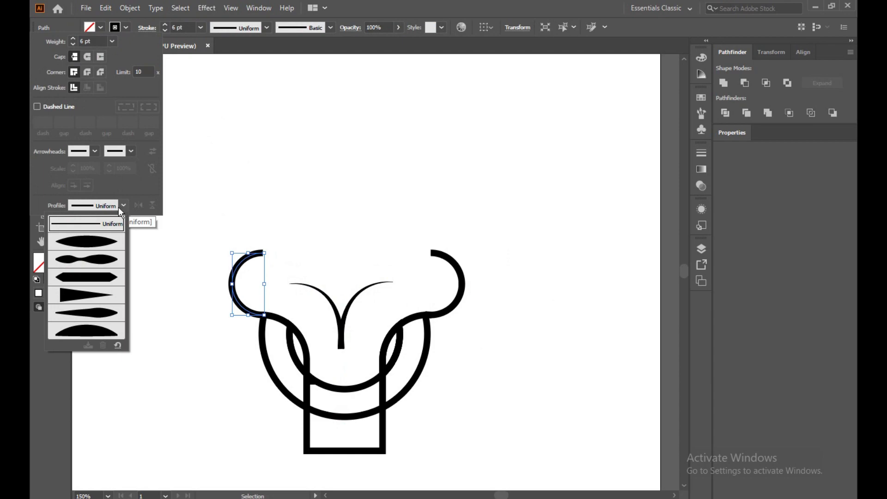
left_click(86, 290)
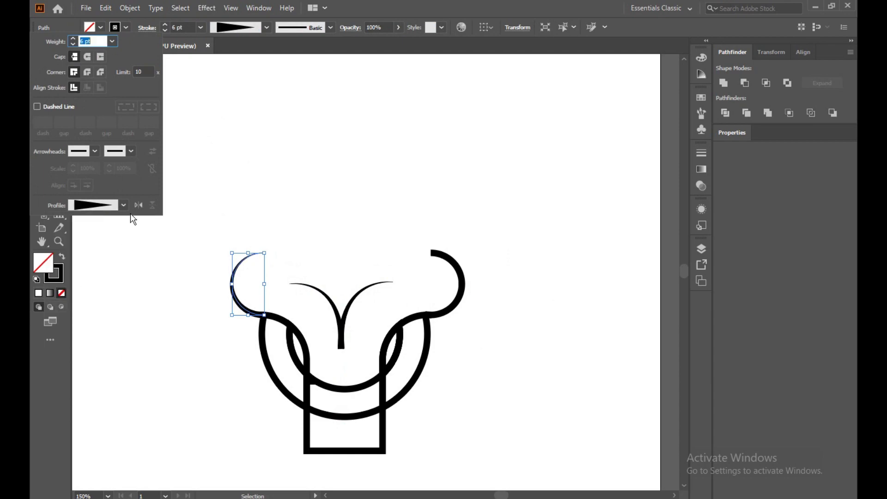
left_click(491, 215)
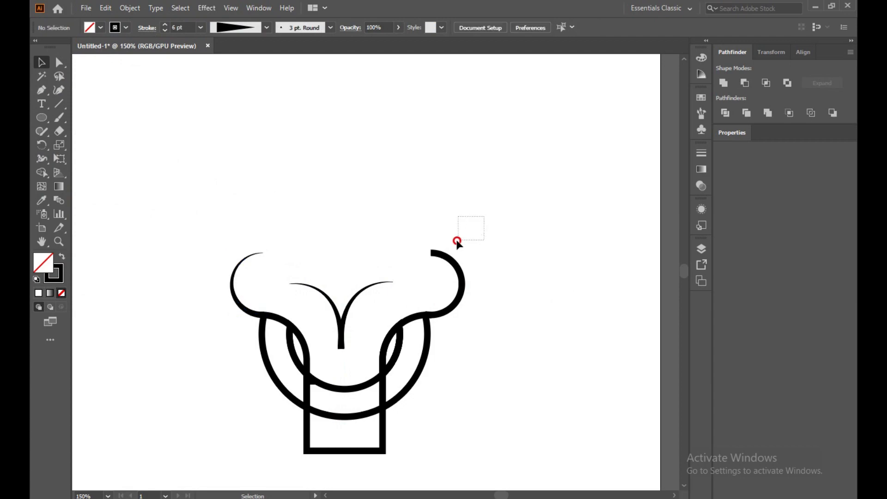
- Apply the tapered triangular width profile to the right outer hook and flip it along so the upper tip is thin
left_click(445, 254)
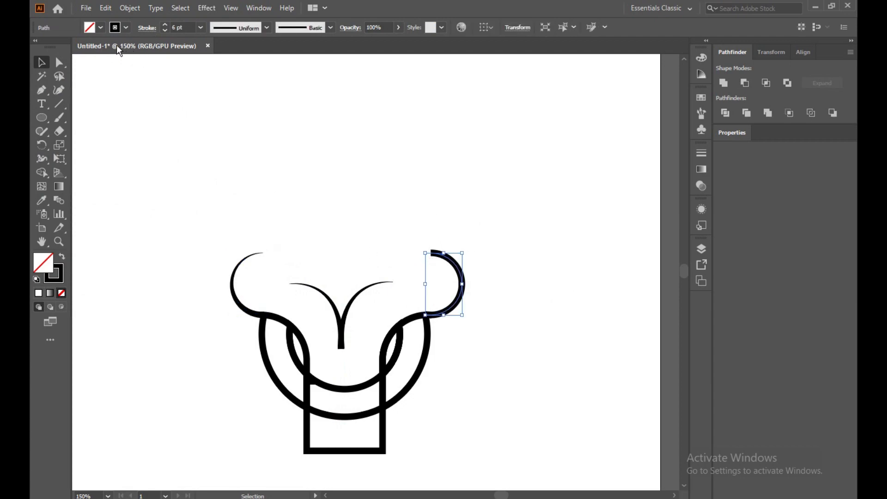
left_click(147, 28)
left_click(124, 206)
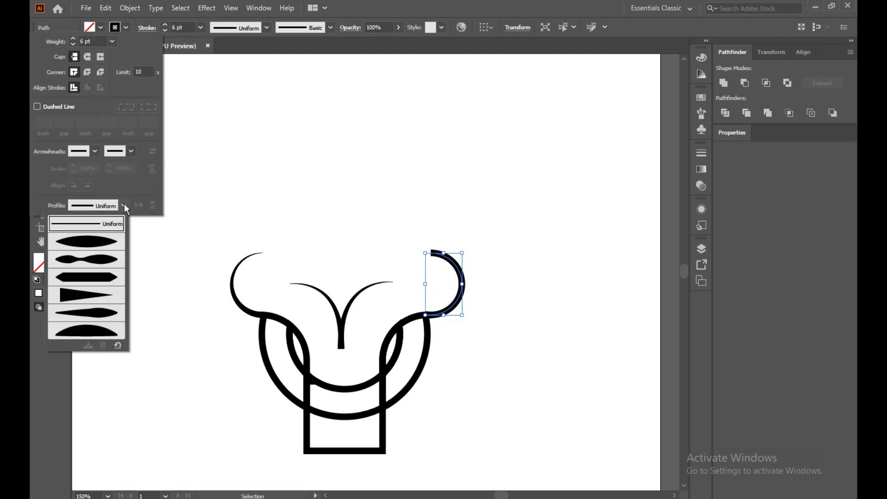
left_click(92, 290)
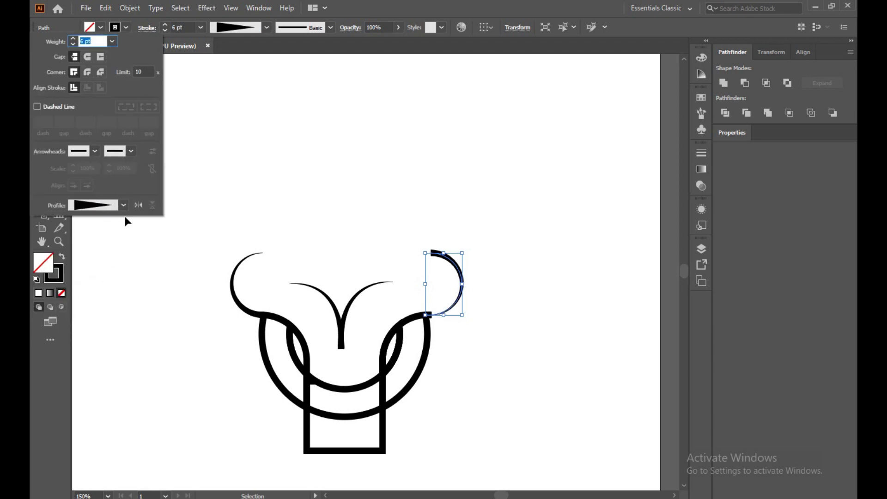
left_click(136, 205)
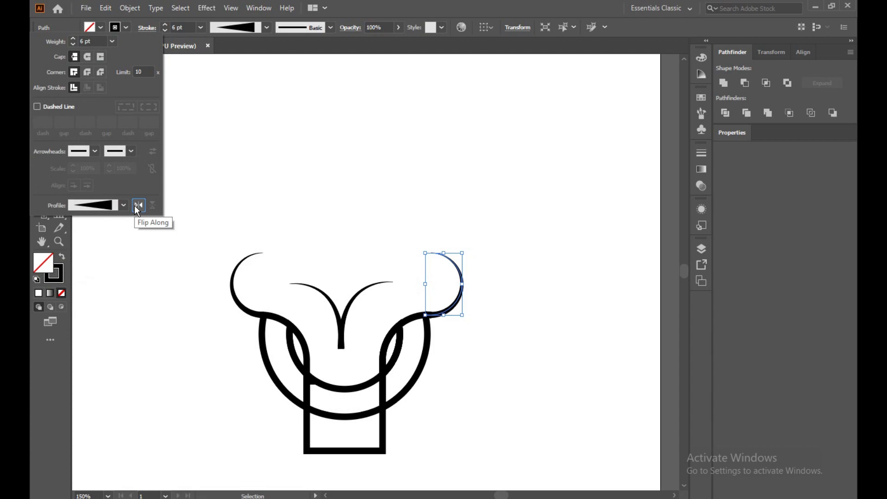
left_click(466, 198)
left_click_drag(183, 219, 418, 392)
left_click(193, 210)
- Round both bottom corners of the square base as far as possible into a semicircular end
left_click(58, 61)
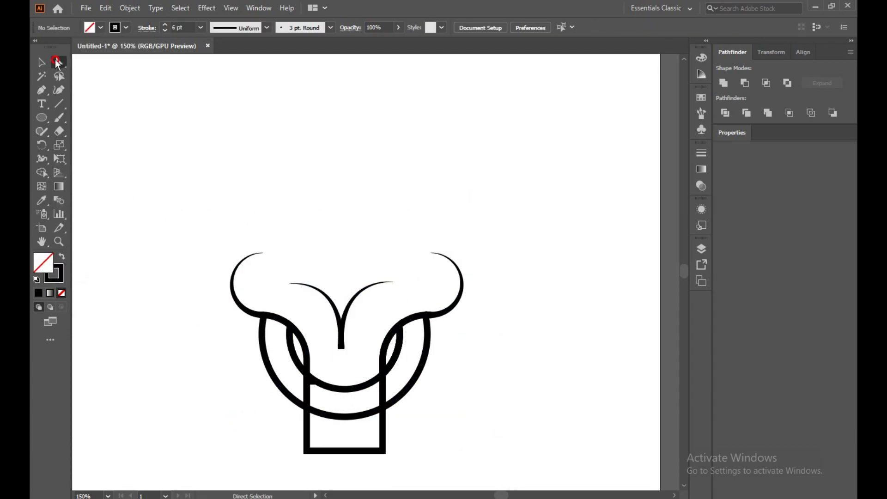
left_click_drag(279, 442, 415, 459)
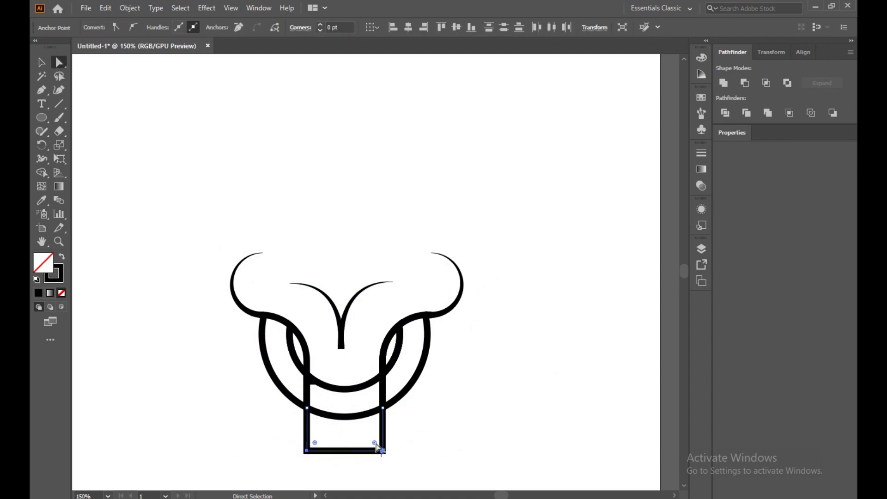
left_click_drag(376, 442, 380, 382)
left_click(531, 395)
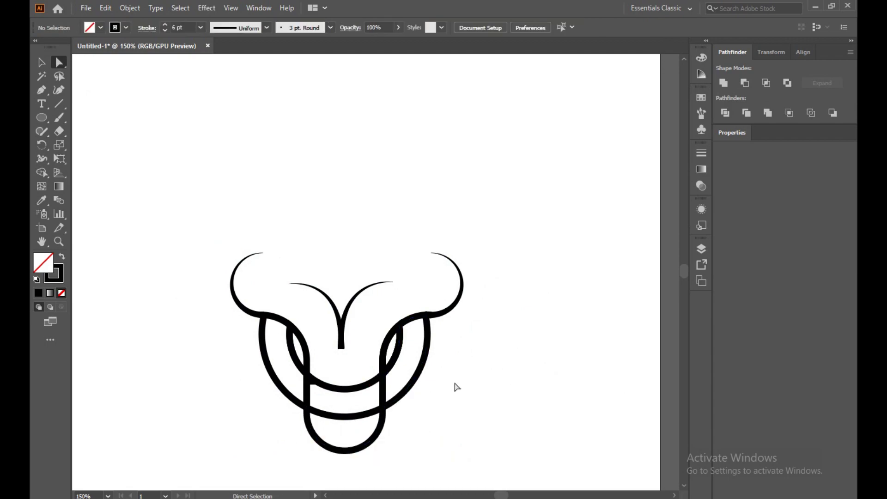
- Select the entire logo and move it up towards the middle of the artboard
left_click_drag(146, 209, 427, 388)
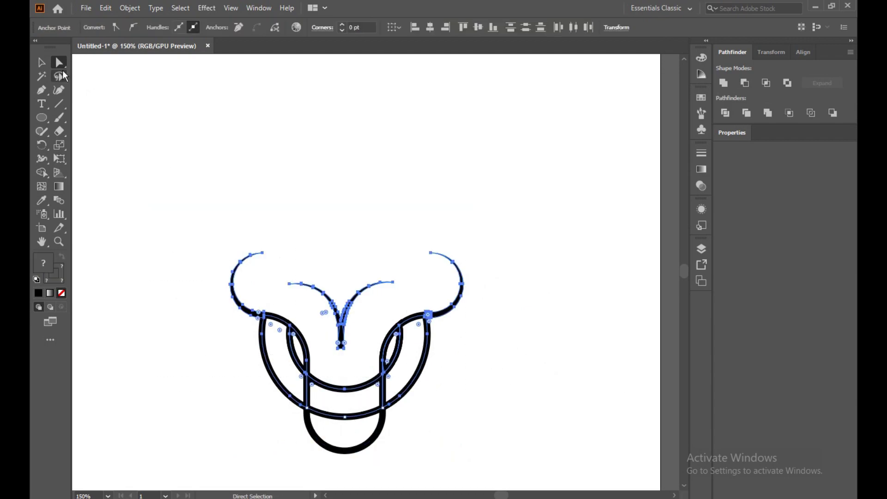
left_click(40, 62)
left_click(272, 162)
left_click_drag(217, 273, 504, 408)
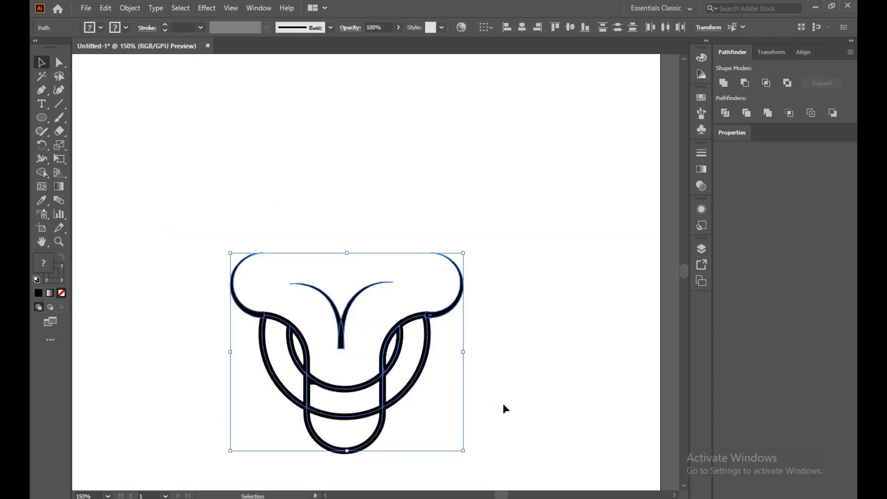
left_click_drag(386, 356, 394, 261)
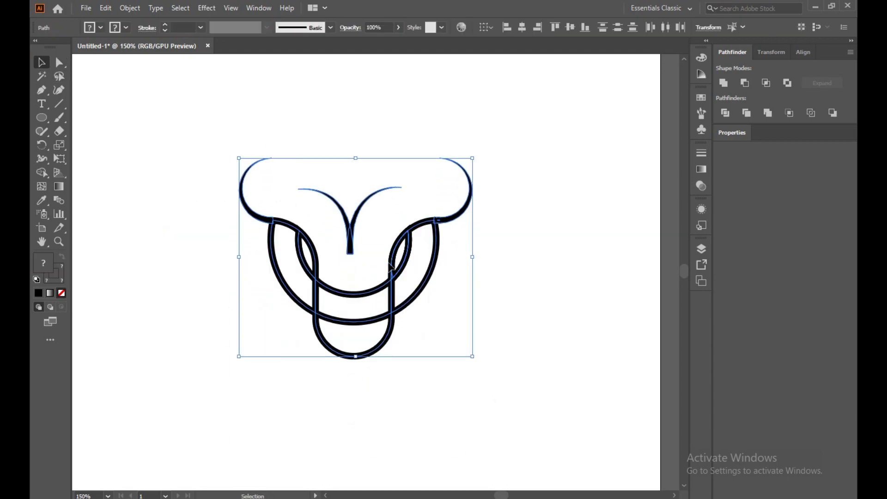
left_click(553, 323)
- Expand the fill and stroke of the whole logo into filled shapes
left_click_drag(182, 129, 304, 249)
left_click(137, 11)
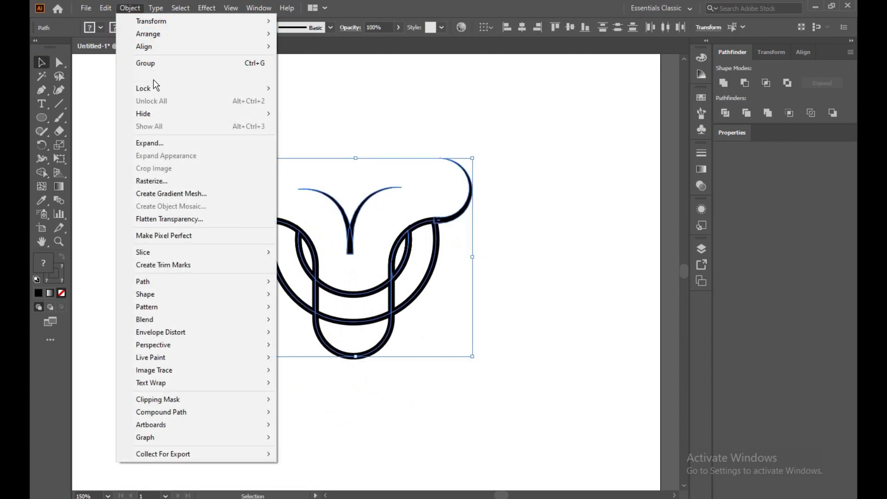
left_click(153, 143)
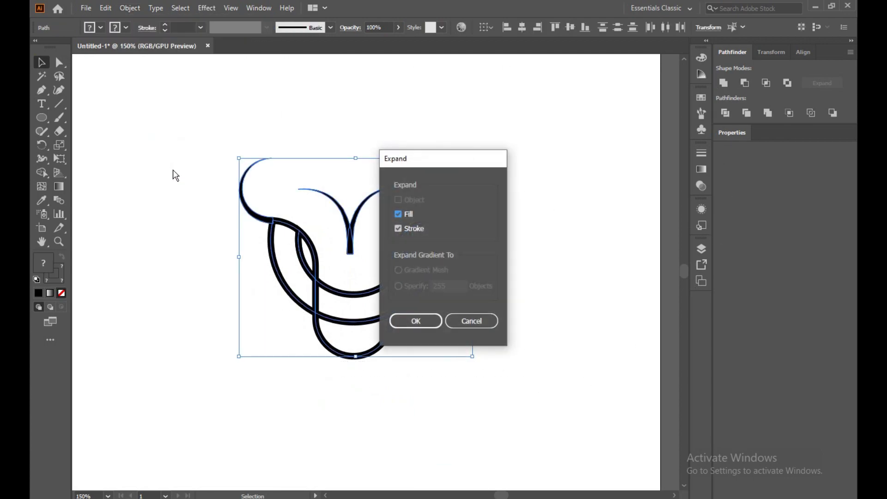
left_click(413, 321)
left_click(551, 204)
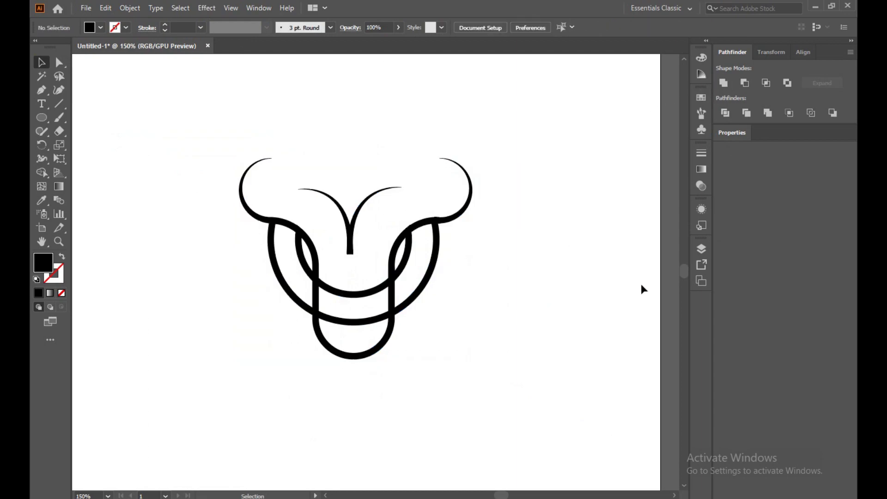
- Add a 0.5 pt stroke to the whole expanded logo
mouse_move(159, 111)
left_mouse_down()
mouse_move(234, 168)
mouse_move(550, 362)
left_mouse_up()
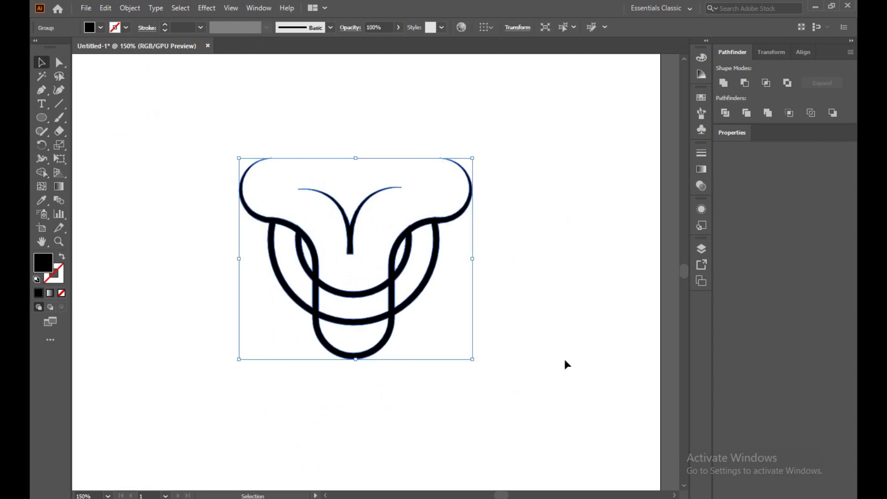
left_click(572, 302)
mouse_move(163, 124)
left_mouse_down()
mouse_move(239, 191)
mouse_move(548, 390)
left_mouse_up()
left_click(165, 25)
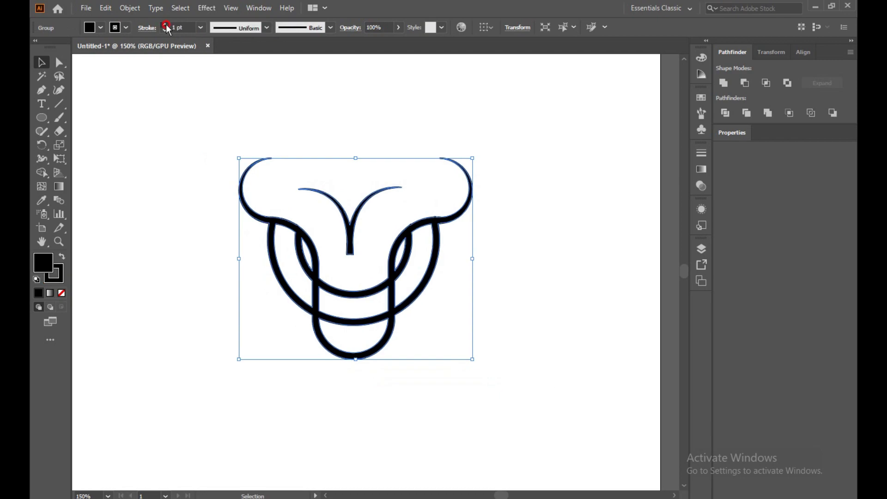
left_click(165, 25)
left_click(165, 25)
left_click(165, 25)
left_click(165, 31)
left_click(166, 31)
left_click(166, 31)
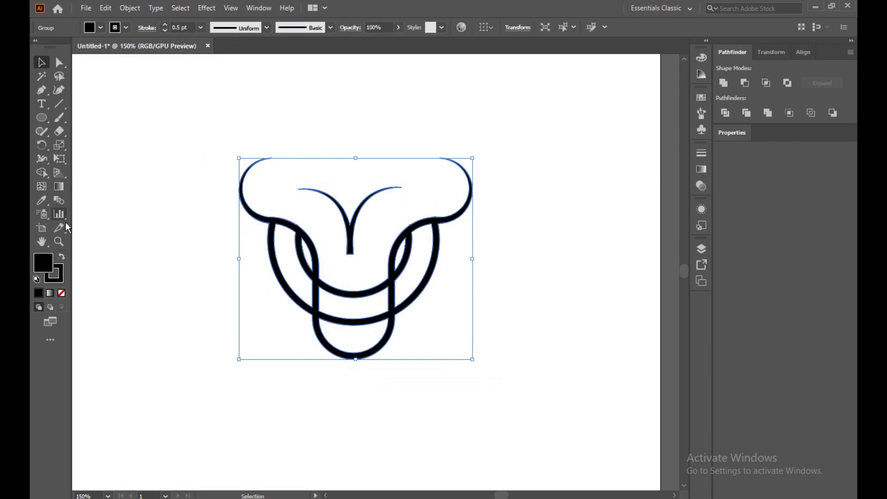
- Remove the stroke from the whole expanded logo, keeping only its fill
left_click(62, 272)
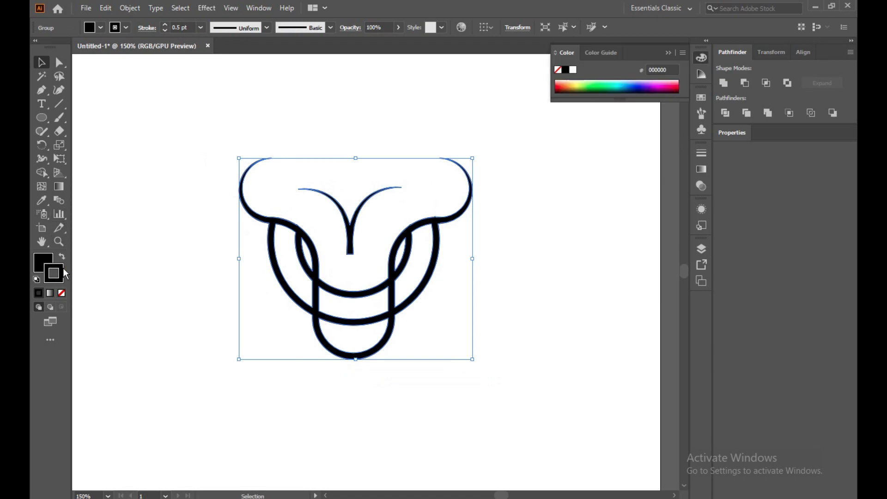
left_click(65, 292)
left_click(195, 263)
left_click_drag(179, 155, 326, 305)
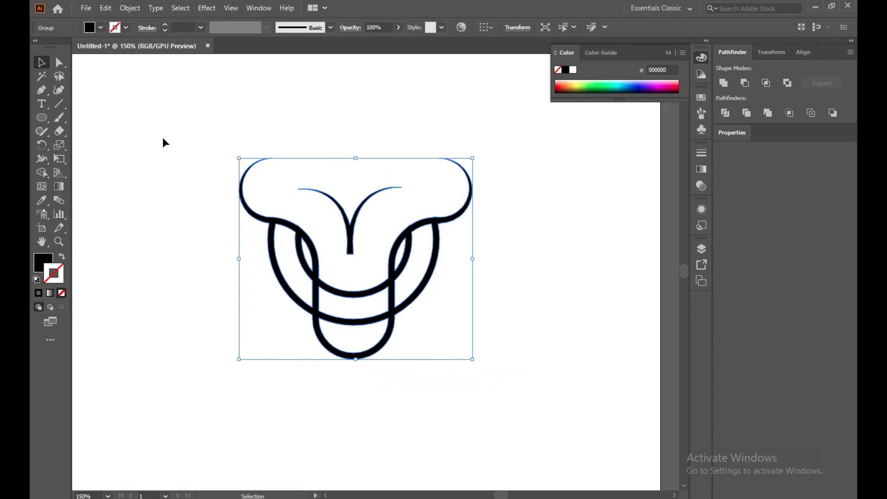
left_click(337, 302)
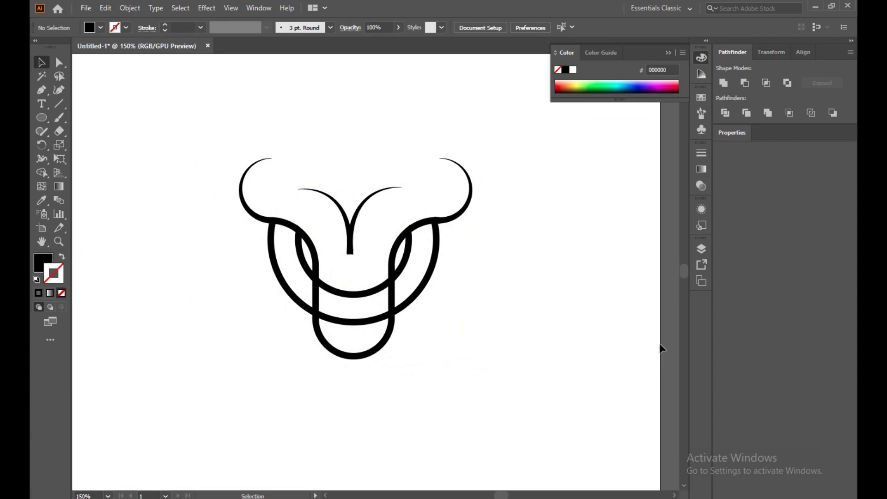
- Change the fill of the whole logo to white (FFFFFF)
left_click_drag(208, 168, 396, 371)
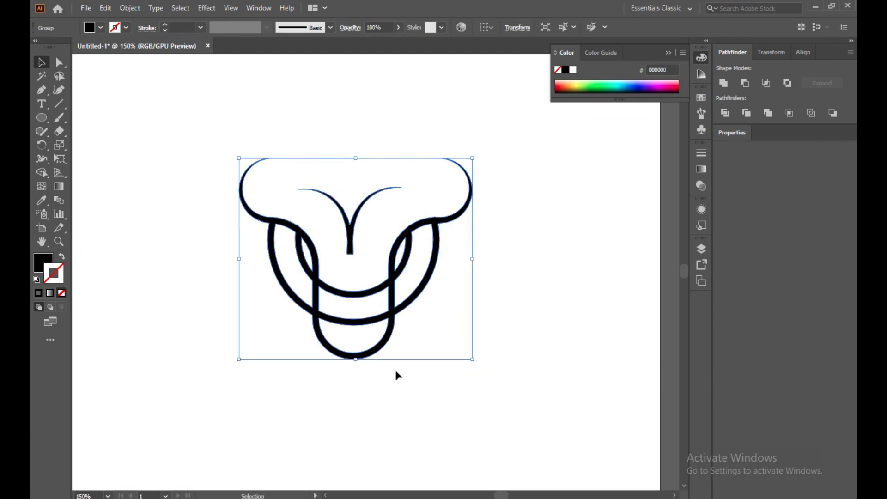
double_click(43, 261)
left_click_drag(301, 290, 272, 183)
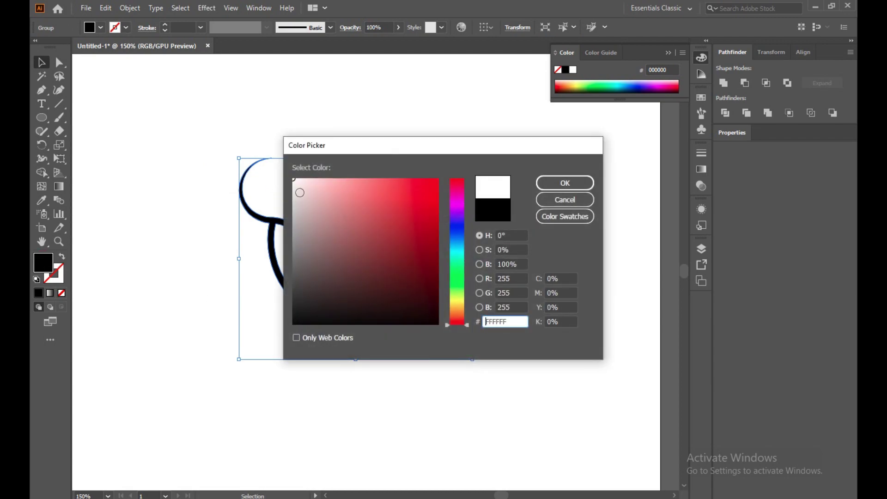
left_click(555, 182)
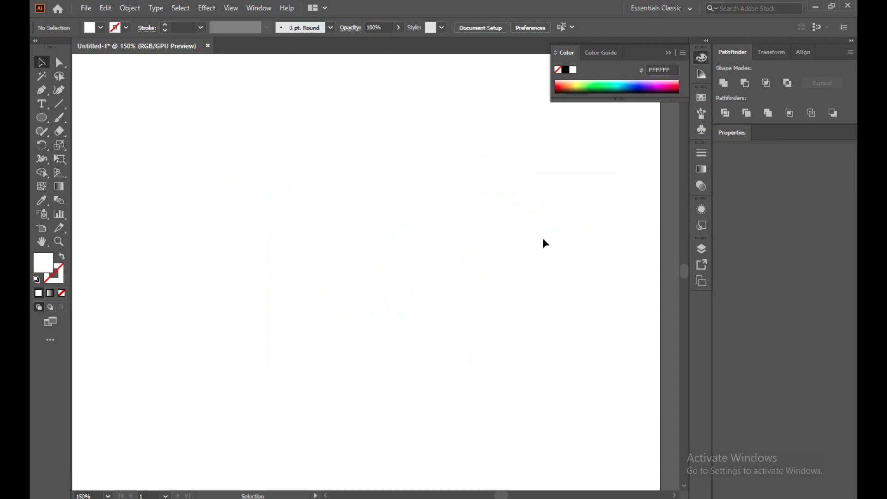
- Set the fill of the whole logo to mid grey (848484)
double_click(47, 268)
left_click_drag(301, 257, 284, 248)
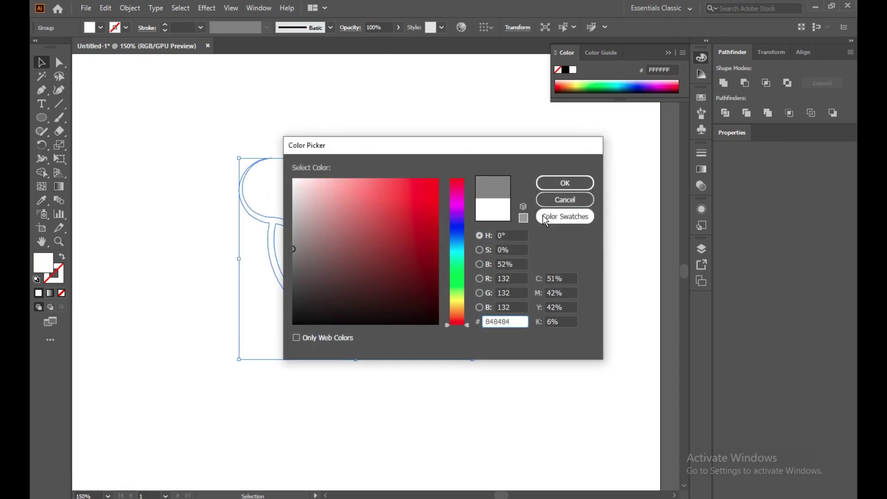
left_click(539, 181)
left_click(570, 263)
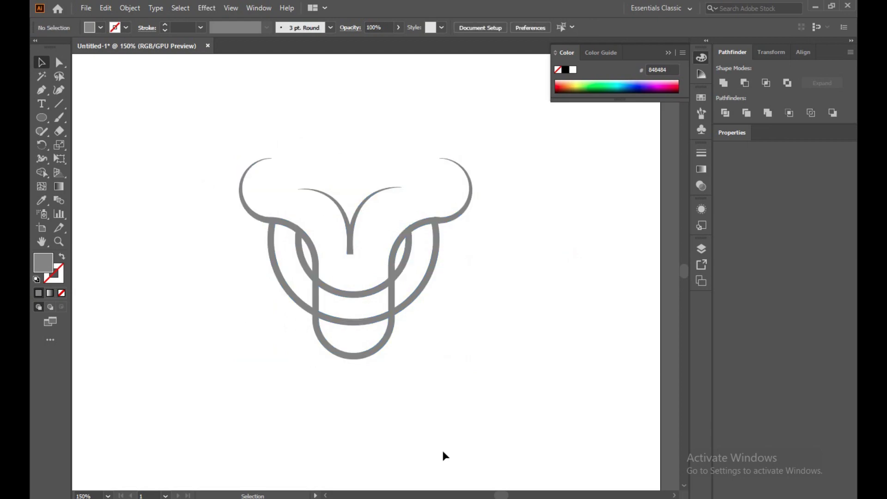
- Move the BULLSEYE text up beneath the logo and fill it with near-white F3F3FF
mouse_move(472, 351)
left_mouse_down()
mouse_move(517, 366)
mouse_move(475, 340)
mouse_move(467, 346)
left_mouse_up()
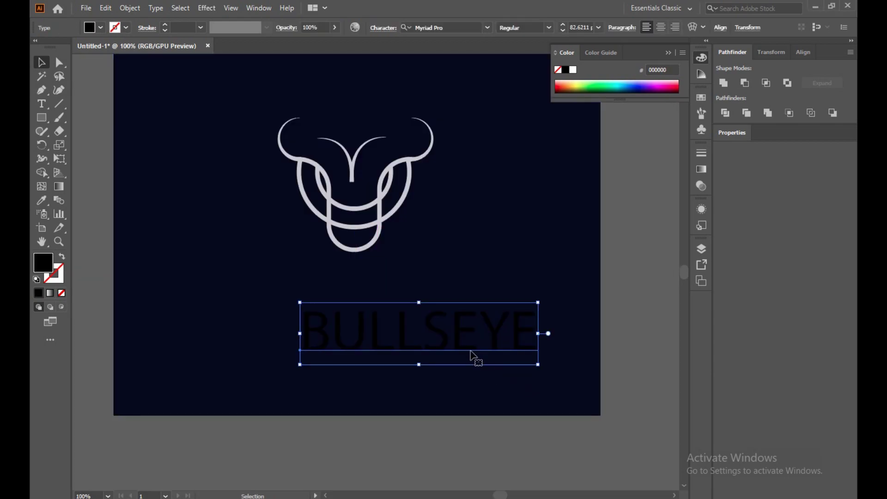
left_click_drag(465, 342, 407, 318)
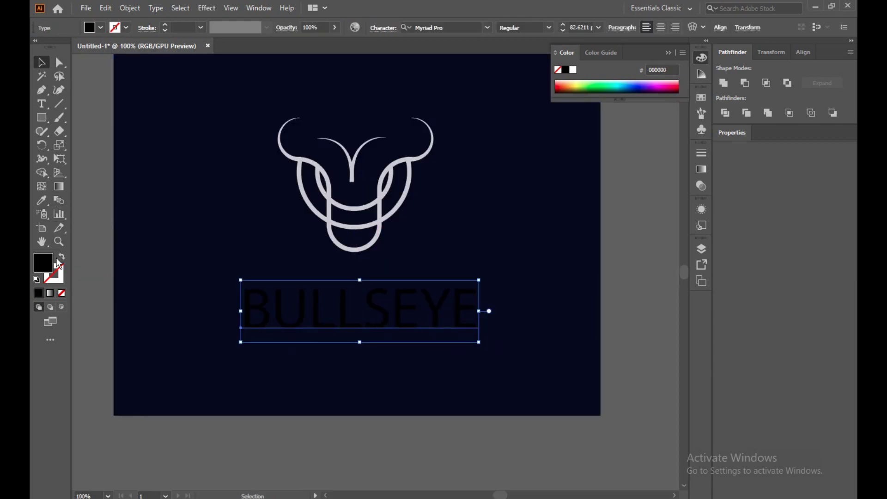
double_click(51, 266)
mouse_move(298, 206)
left_mouse_down()
mouse_move(306, 249)
mouse_move(301, 179)
left_mouse_up()
left_click(565, 182)
left_click_drag(406, 311, 416, 303)
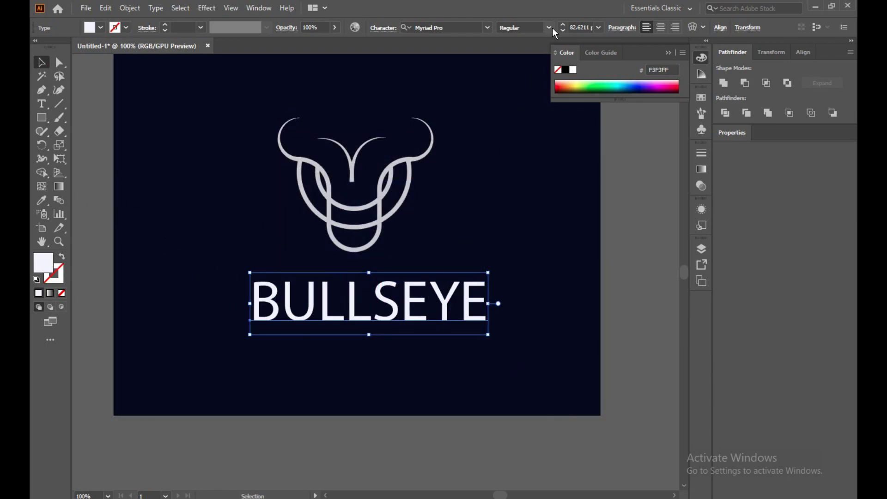
- Set the BULLSEYE text in Arial Rounded MT Bold and centre it beneath the logo
left_click(488, 29)
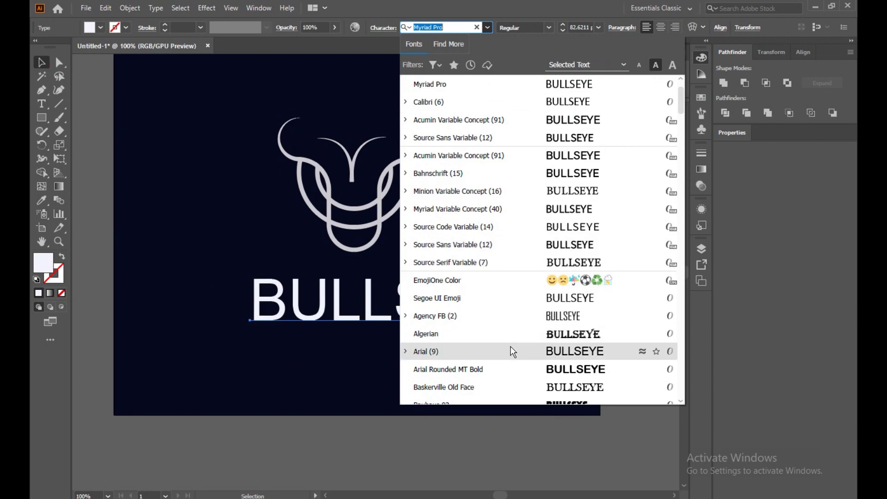
left_click(511, 368)
left_click_drag(511, 319, 465, 315)
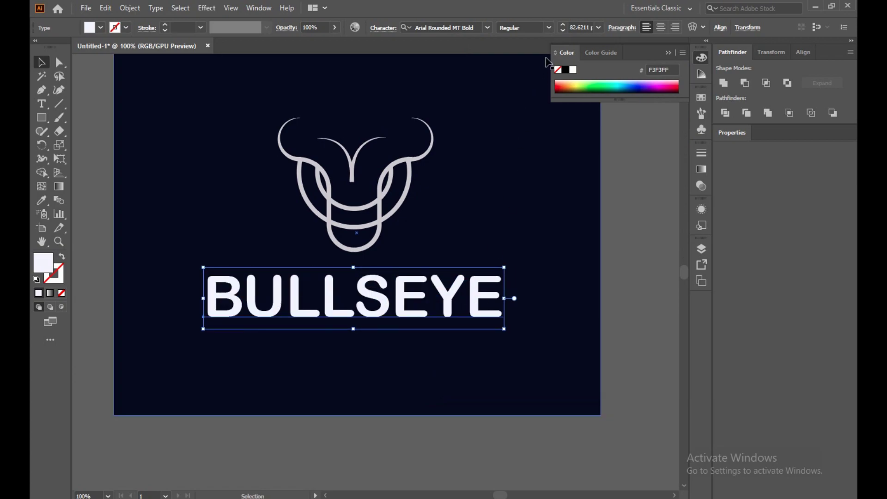
left_click(549, 28)
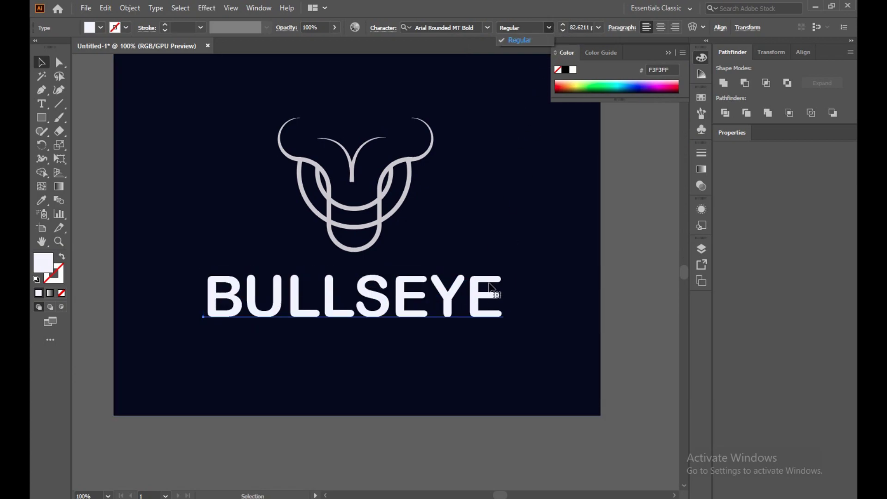
left_click(480, 301)
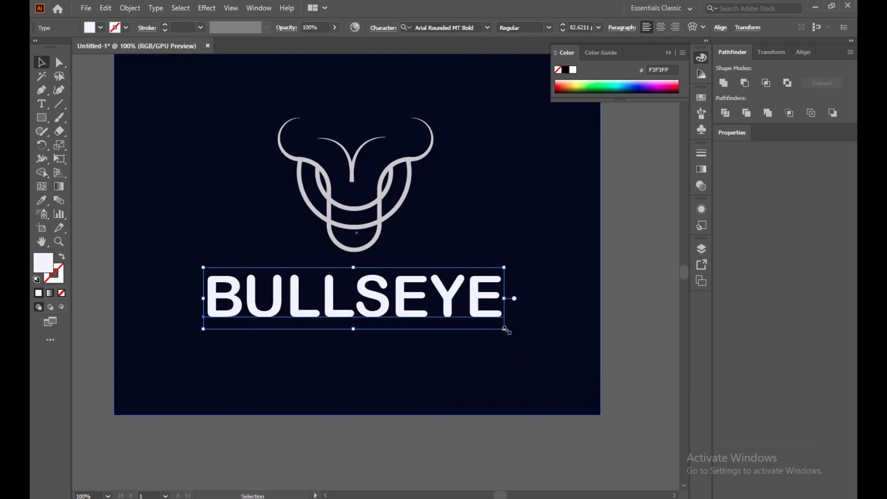
- Scale the BULLSEYE text down to about 45.3 pt and centre it just beneath the logo
left_click_drag(506, 330, 490, 317)
key("super")
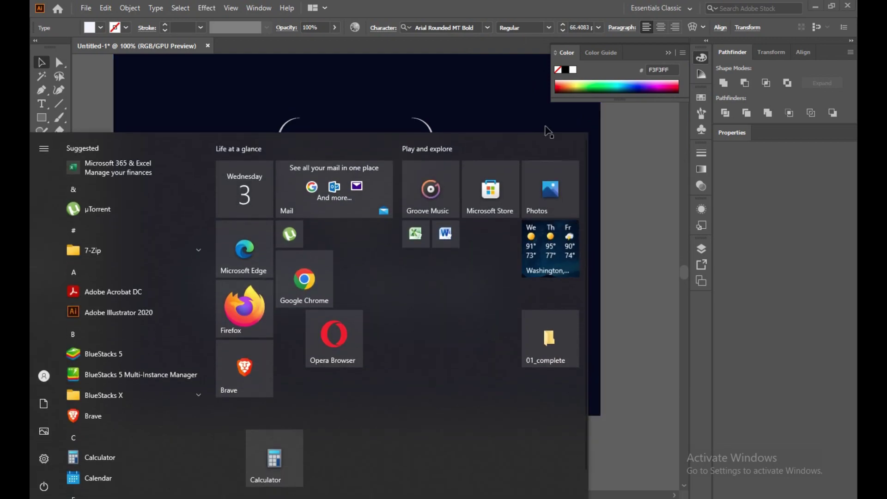
key("super")
left_click_drag(422, 304, 438, 300)
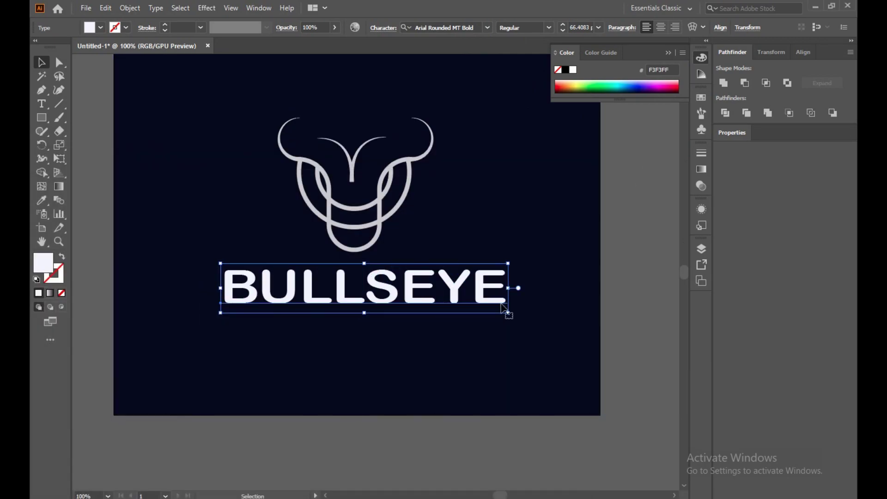
left_click_drag(509, 314, 439, 305)
left_click_drag(371, 281, 402, 293)
left_click_drag(469, 314, 451, 308)
left_click_drag(399, 287, 375, 289)
left_click(649, 282)
left_click(646, 260)
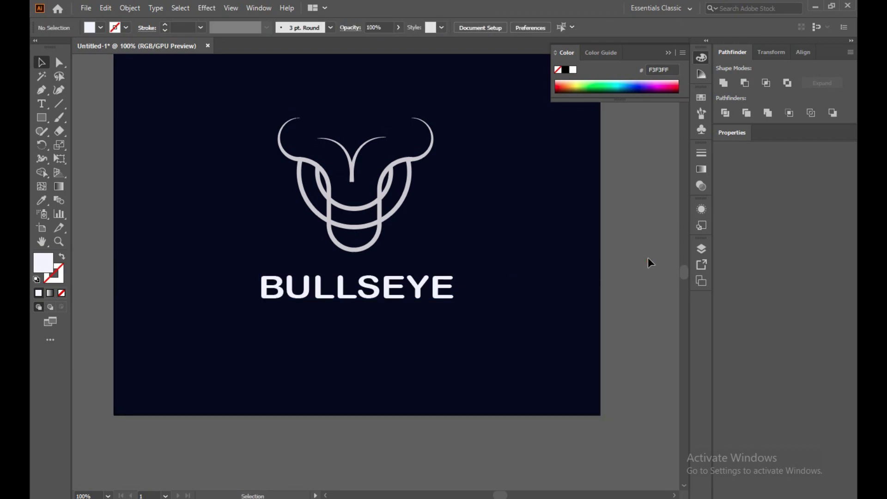
- Recolour the BULLSEYE text light grey (C2C2C6) and shift it slightly to the right
left_click(396, 295)
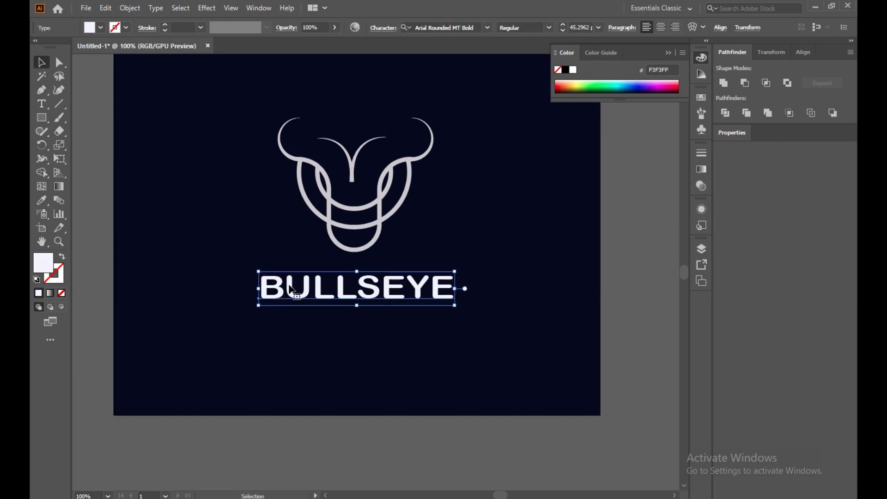
double_click(38, 265)
left_click_drag(296, 198, 295, 210)
left_click(556, 183)
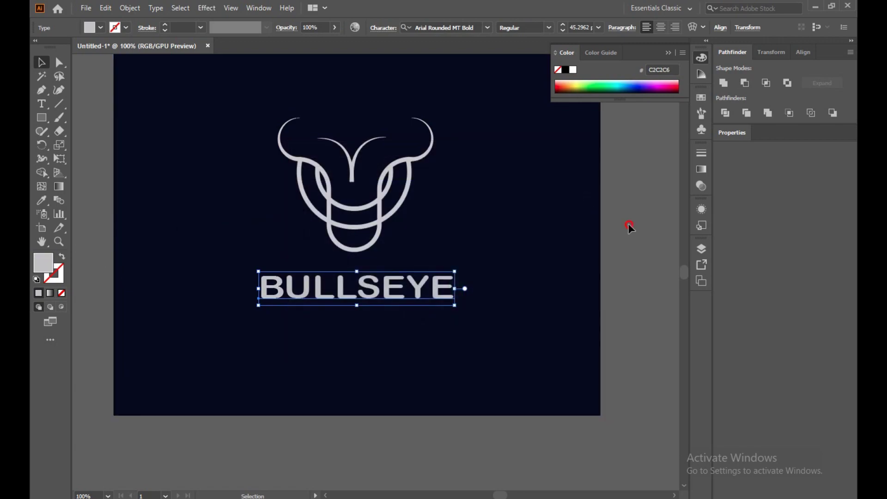
left_click(628, 223)
left_click_drag(352, 290, 363, 293)
left_click(645, 260)
- Fill the background rectangle with black (000000) and re-centre the BULLSEYE text beneath the logo
left_click(532, 235)
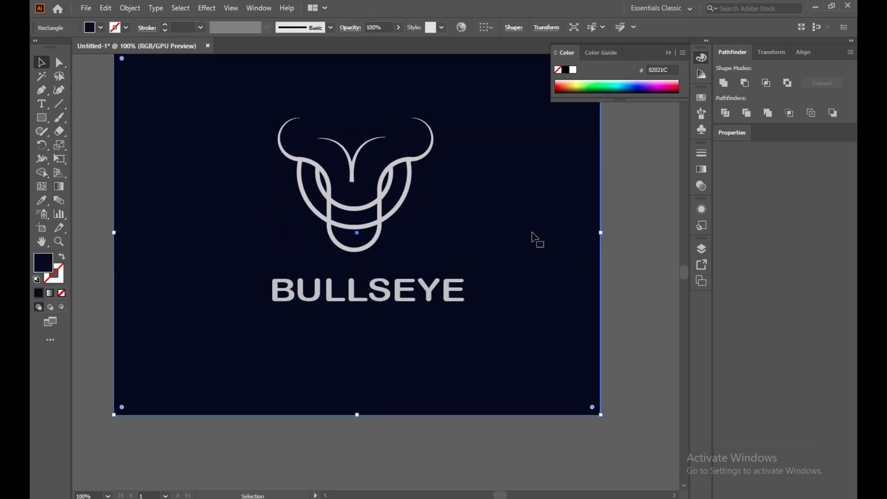
double_click(43, 262)
mouse_move(395, 291)
left_mouse_down()
mouse_move(414, 295)
mouse_move(430, 324)
left_mouse_up()
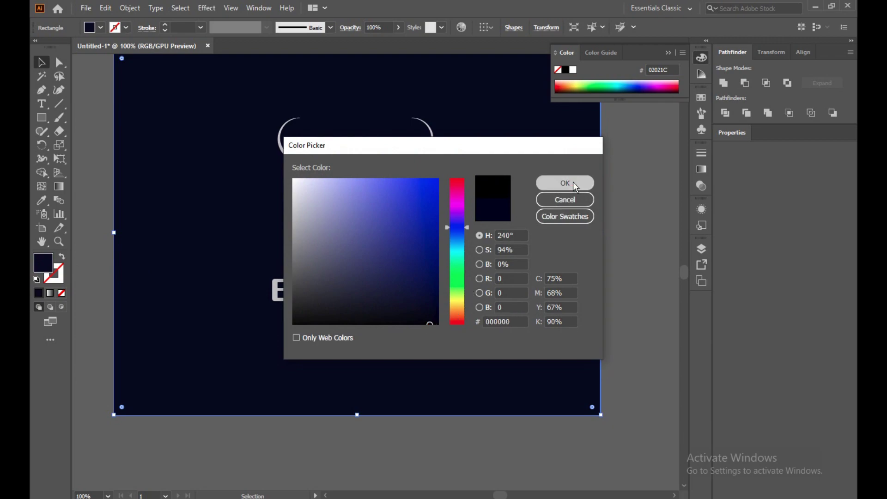
left_click(565, 182)
left_click(610, 248)
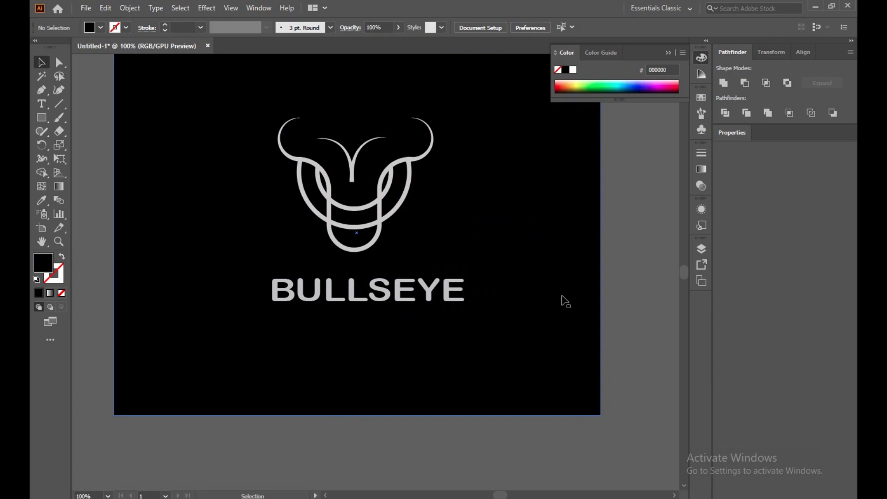
left_click_drag(384, 299, 375, 294)
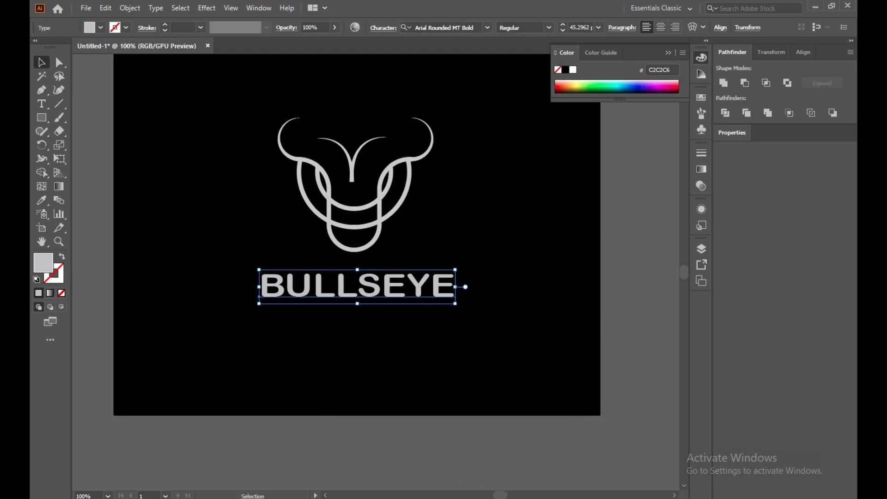